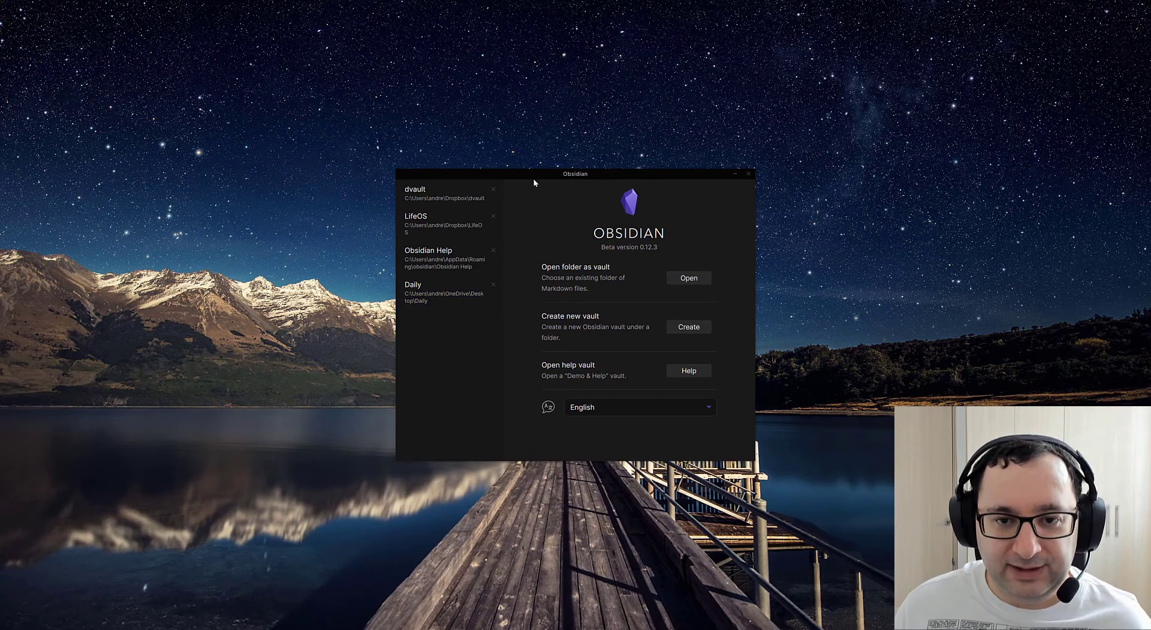
pyautogui.moveTo(520, 174); pyautogui.dragTo(524, 172)
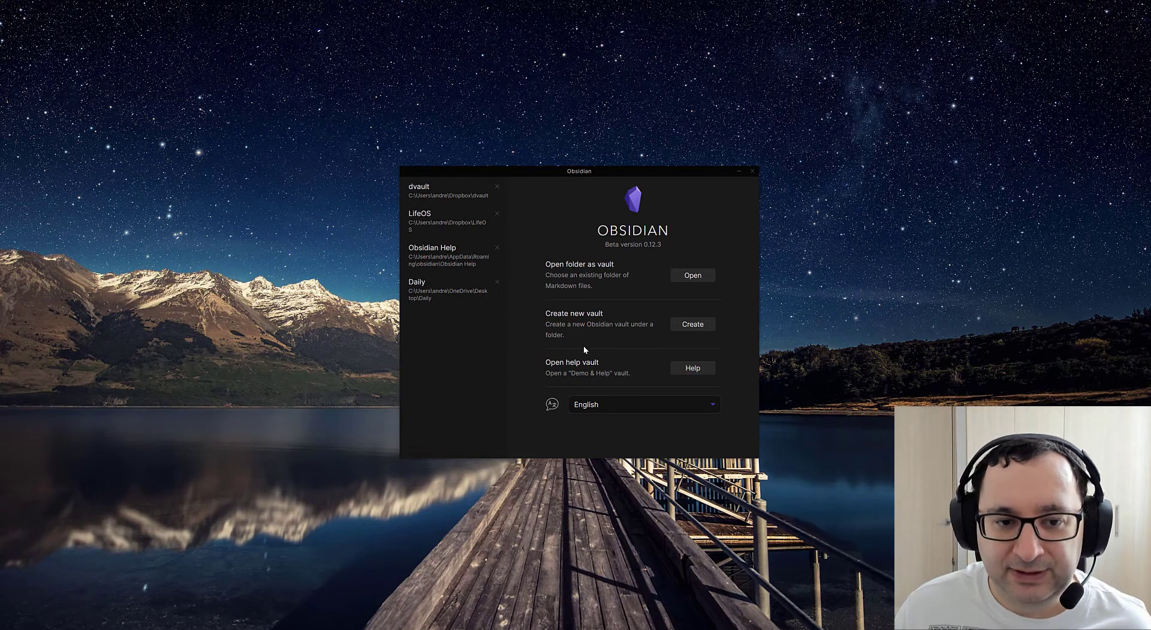
pyautogui.moveTo(647, 175); pyautogui.dragTo(647, 181)
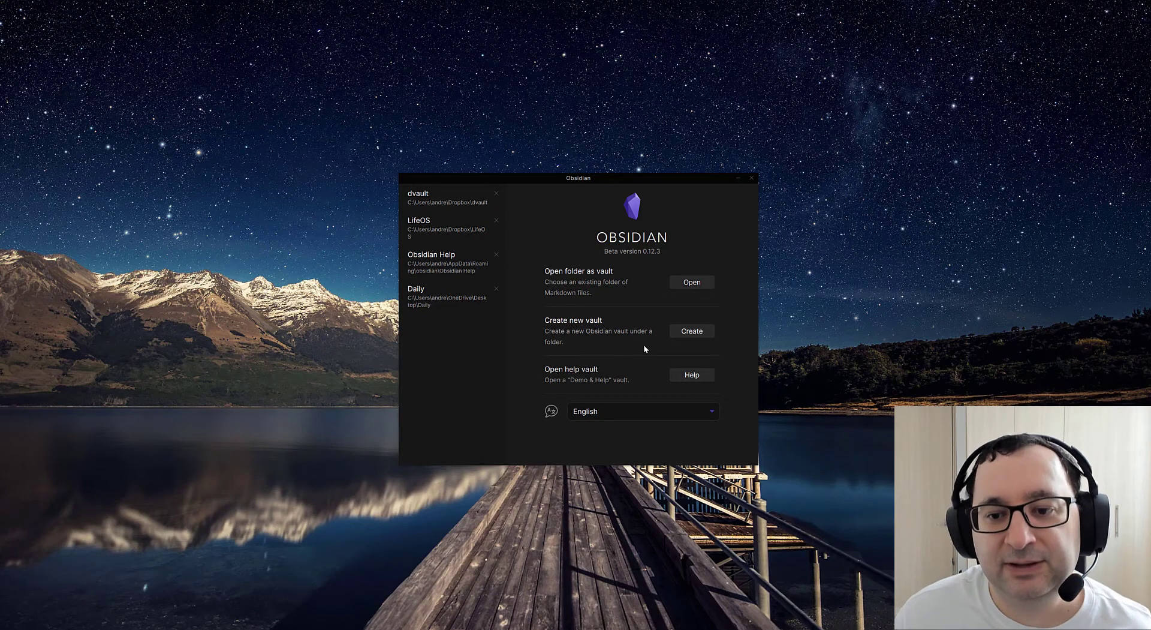
# Step: Create a new vault named PARA in the OneDrive Desktop folder and maximize its window
pyautogui.click(692, 331)
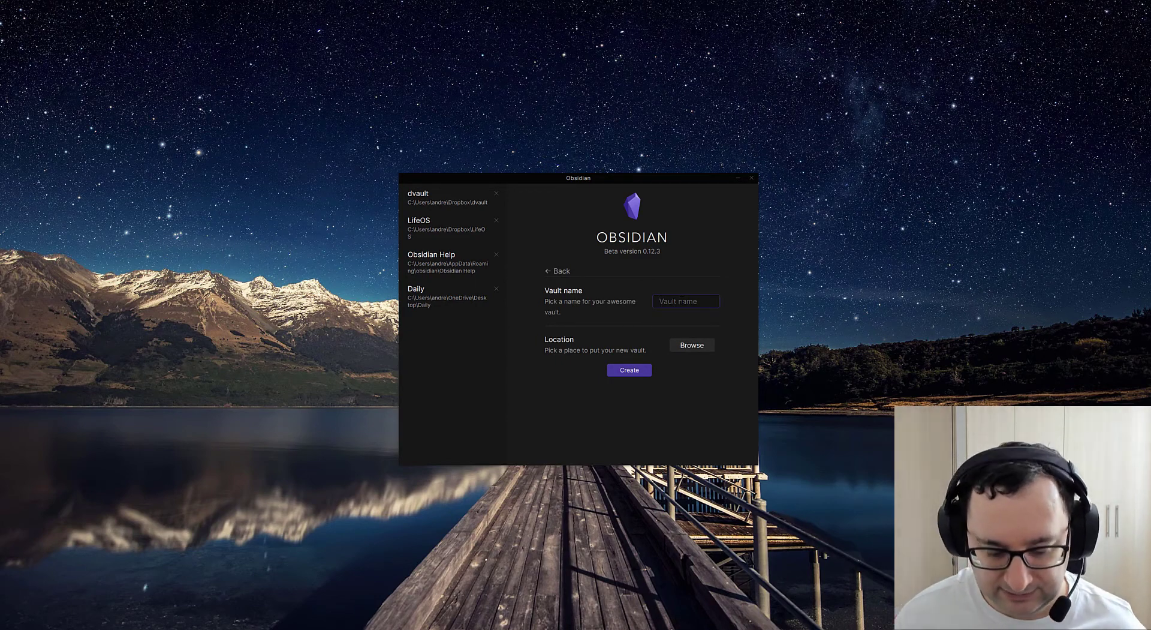
pyautogui.write('P')
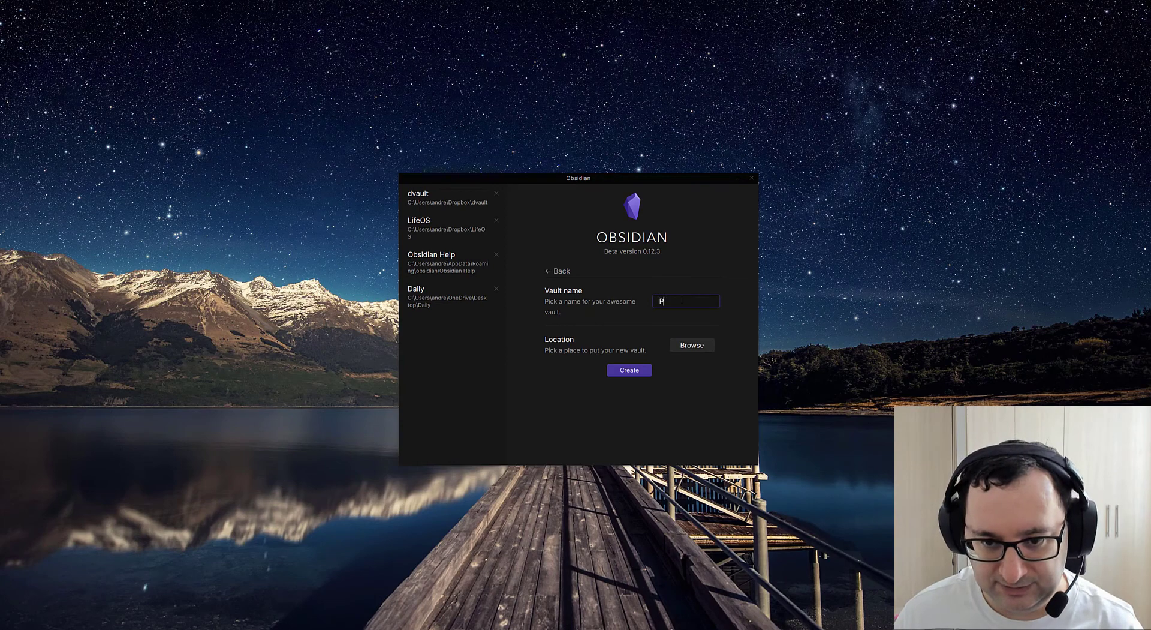
pyautogui.write('ARA')
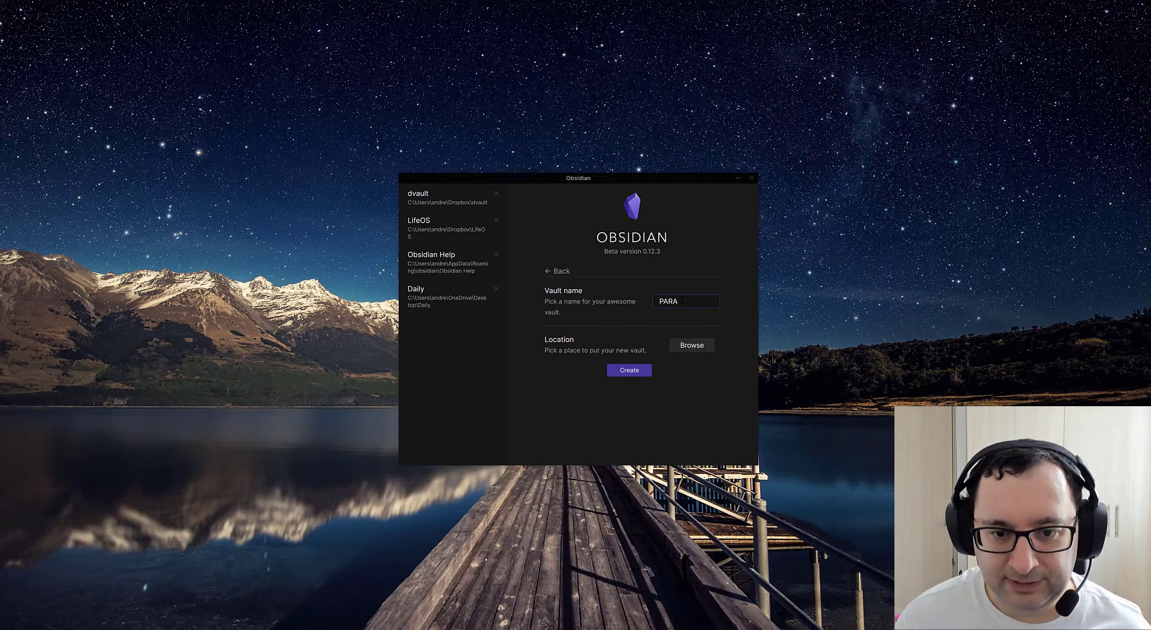
pyautogui.click(686, 346)
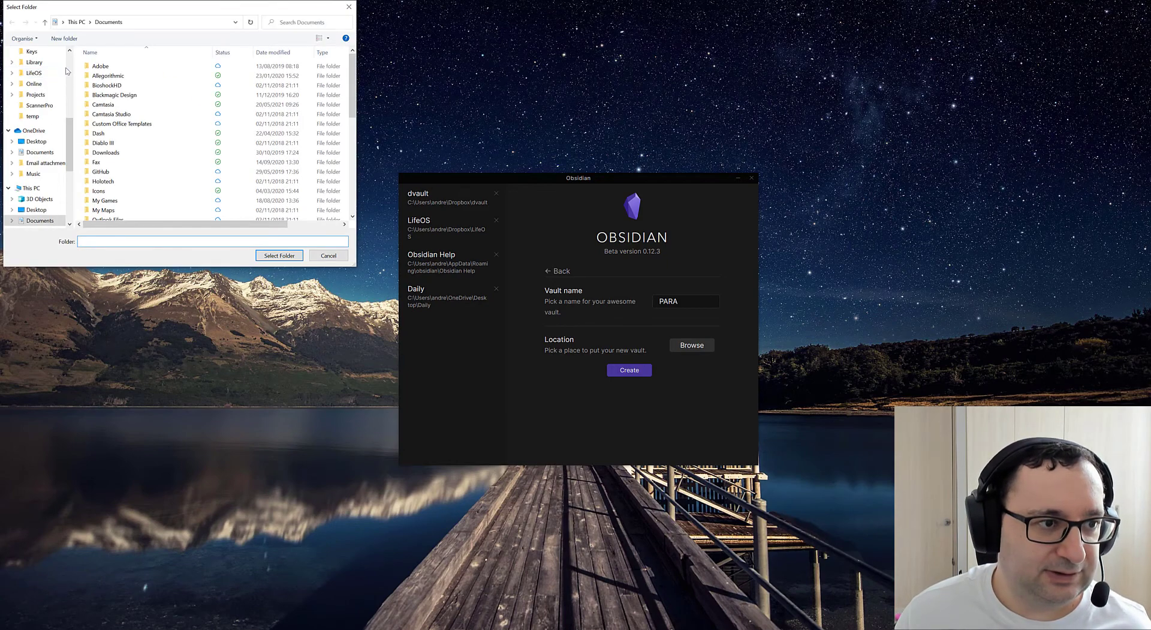
pyautogui.click(36, 142)
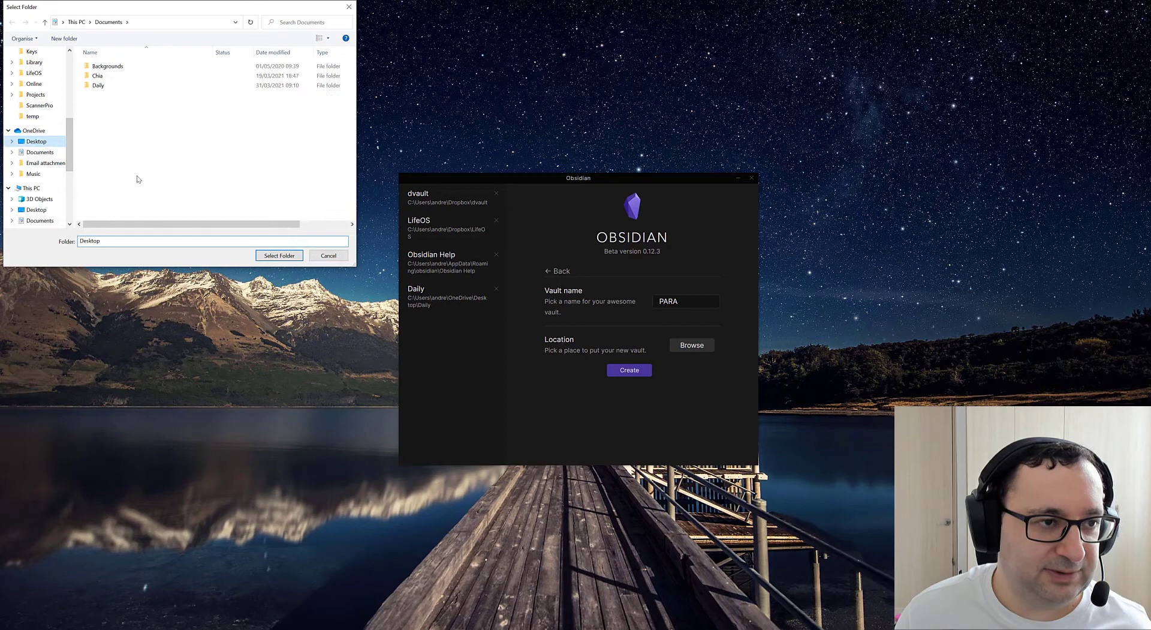
pyautogui.click(275, 255)
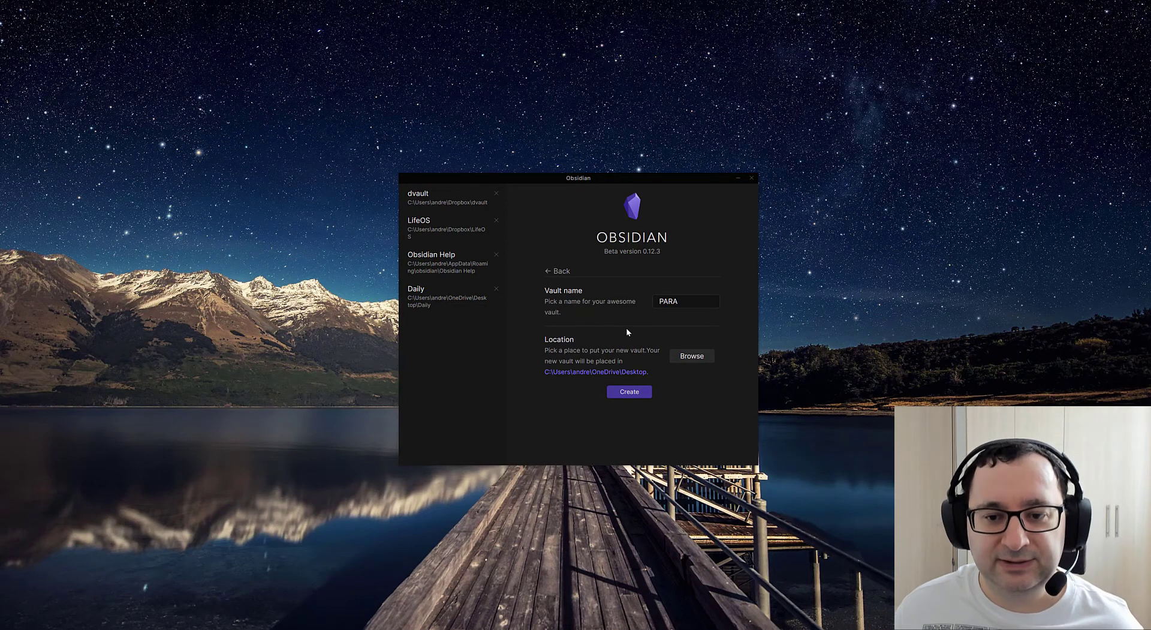
pyautogui.click(625, 393)
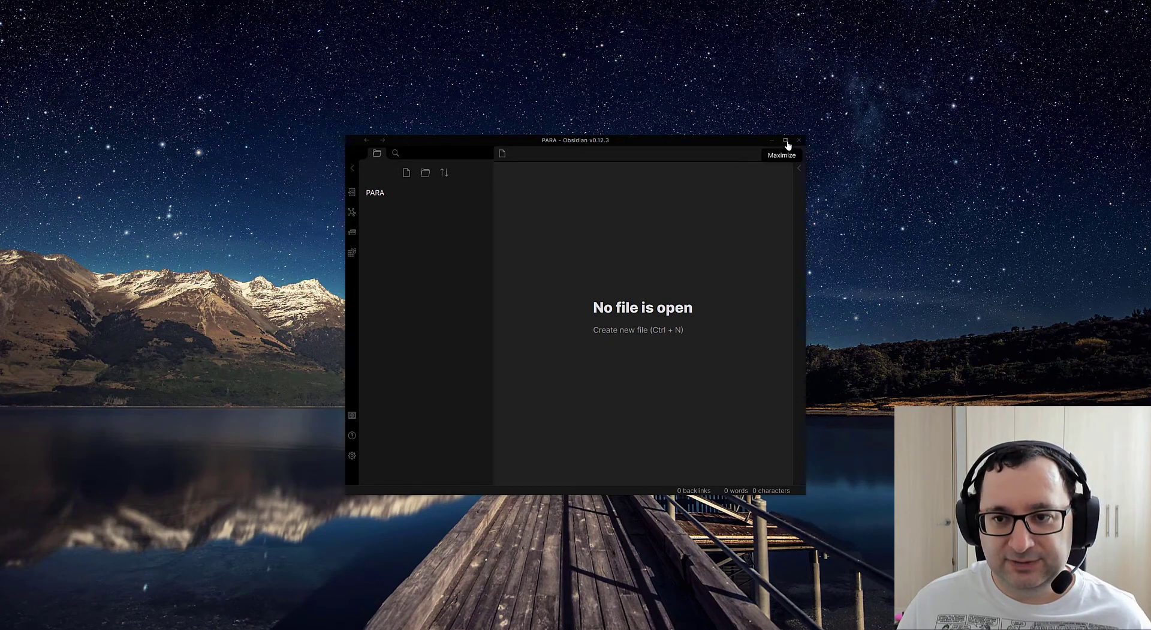
pyautogui.click(786, 141)
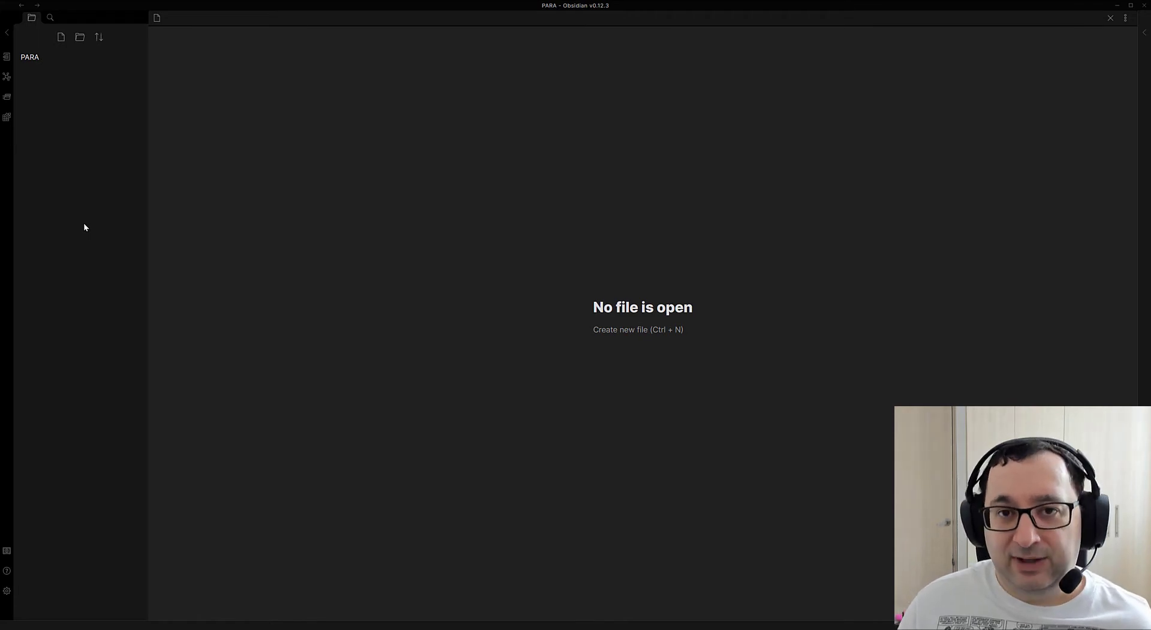
# Step: Create two top-level folders in the vault named "1 Projects" and "2 Areas"
pyautogui.click(81, 38)
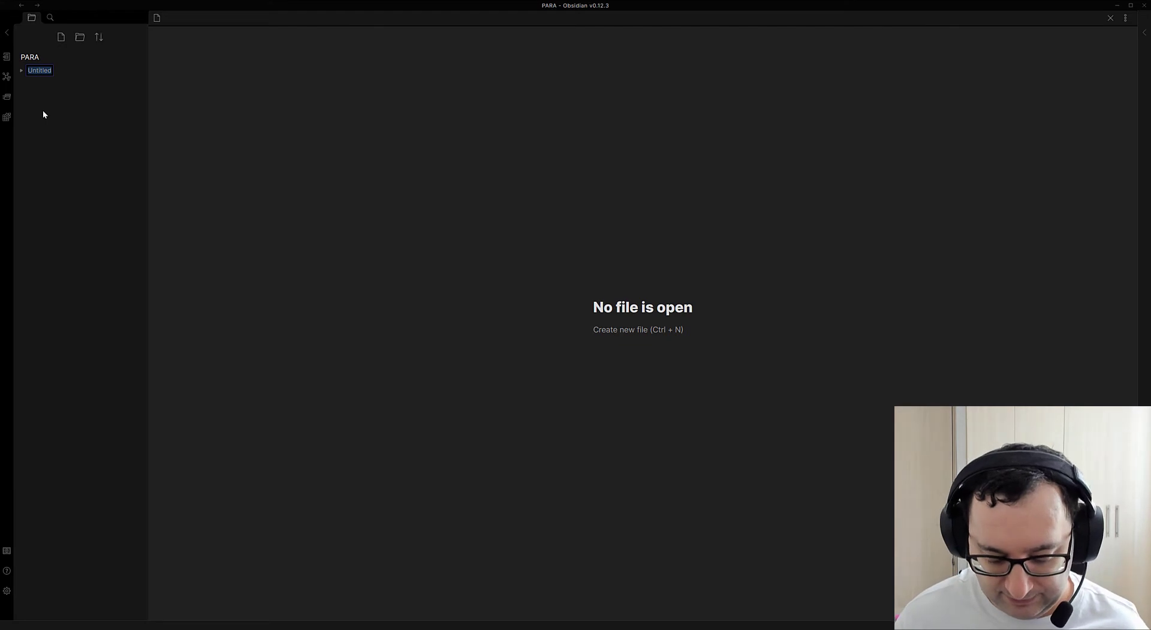
pyautogui.write('1 P')
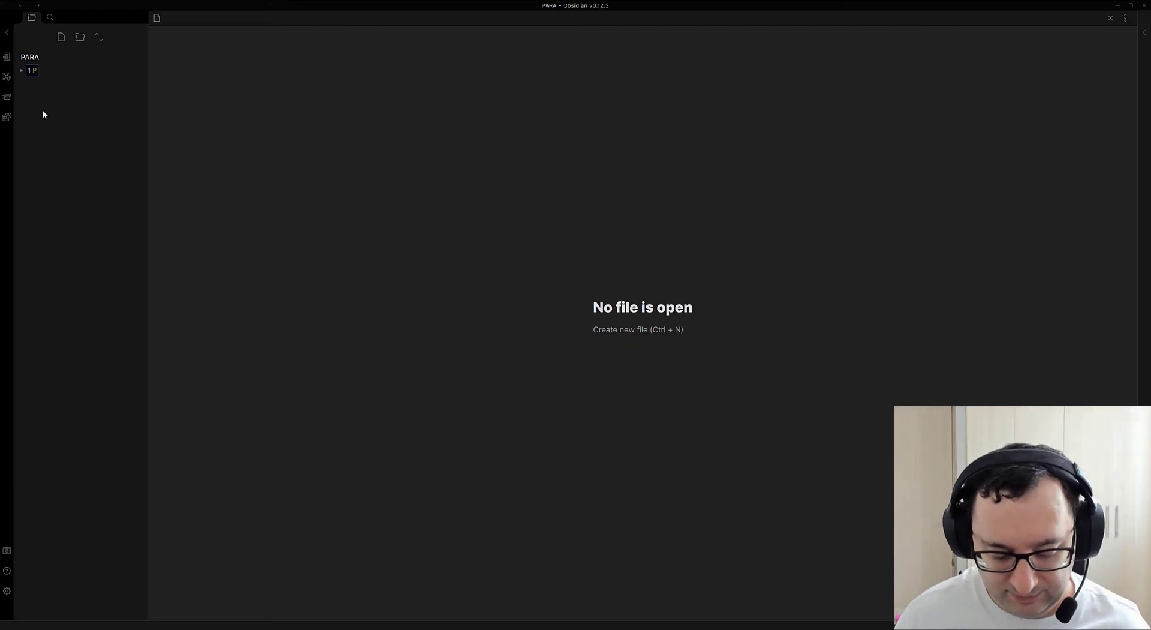
pyautogui.write('rojects')
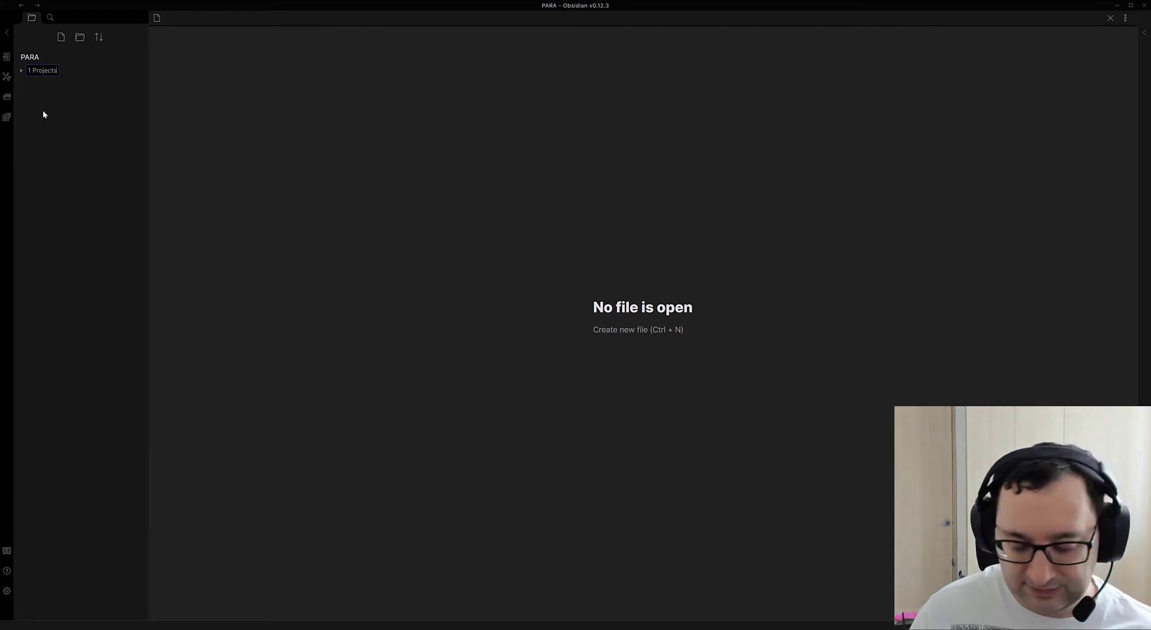
pyautogui.press('Return')
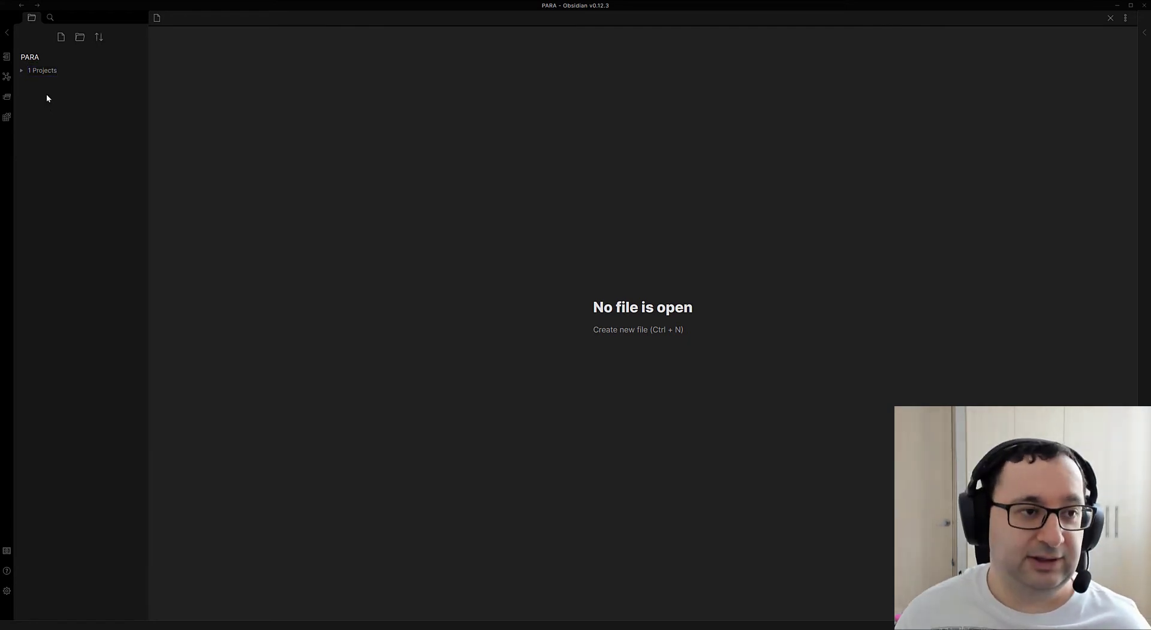
pyautogui.click(79, 42)
pyautogui.write('2 Areas')
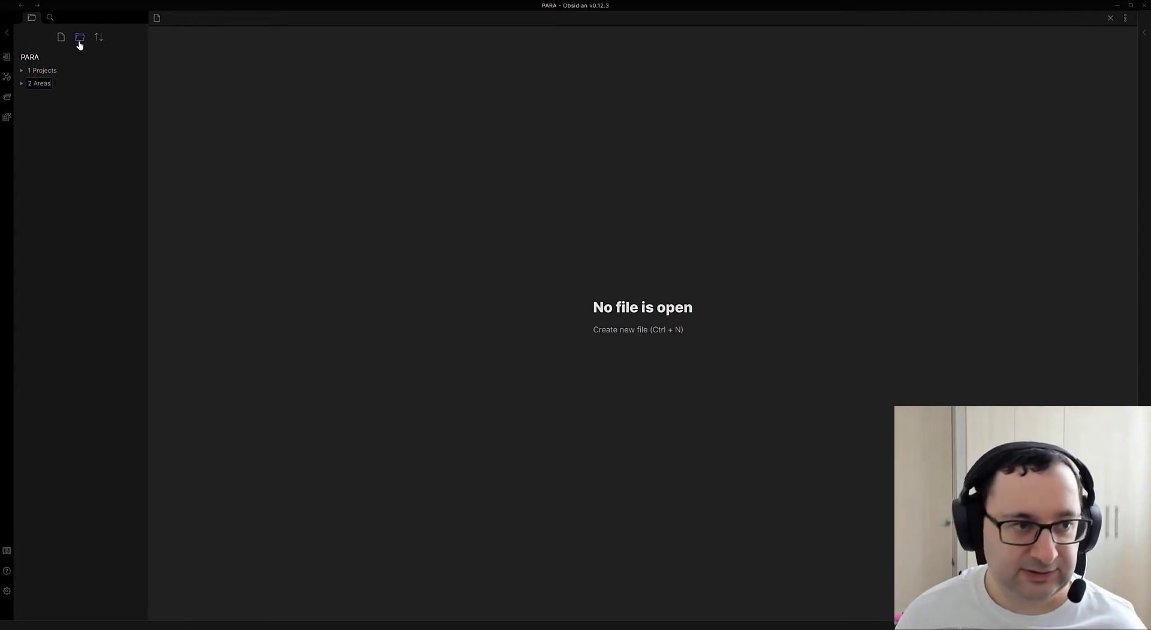
pyautogui.press('Return')
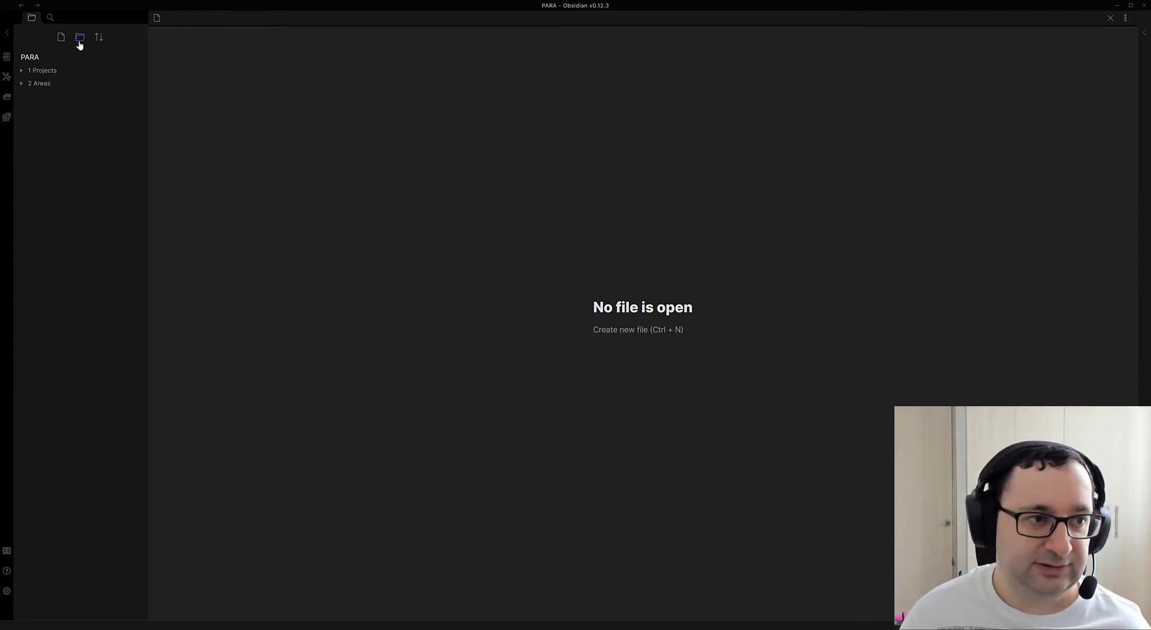
# Step: Add two more top-level folders to the vault named "3 Research" and "4 Archive"
pyautogui.click(79, 42)
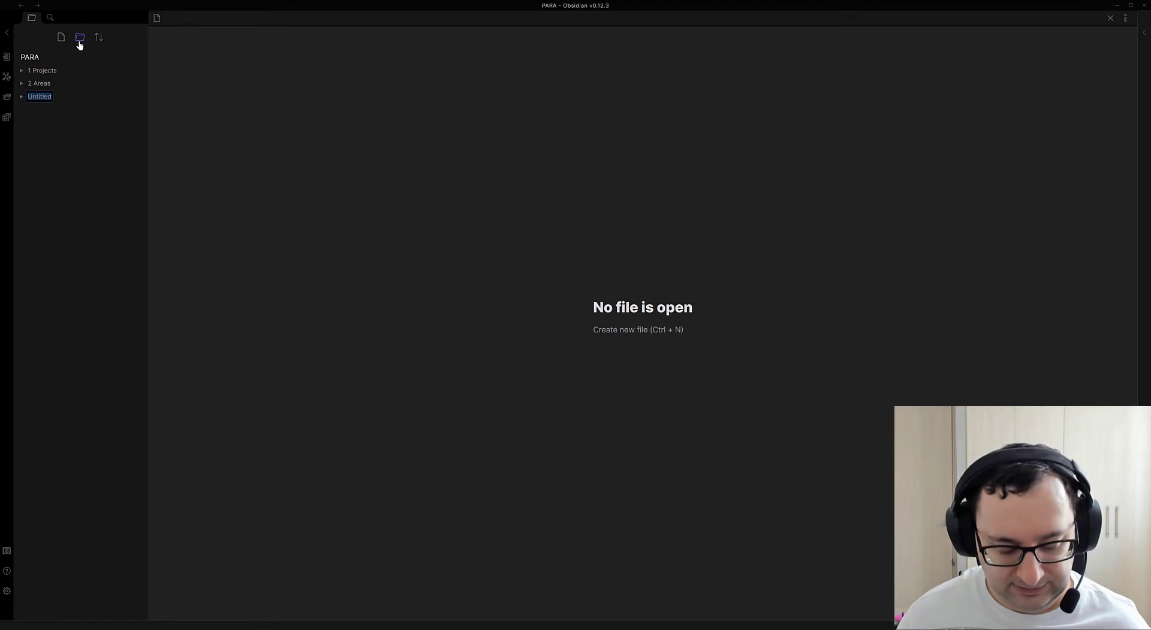
pyautogui.write('3 Research')
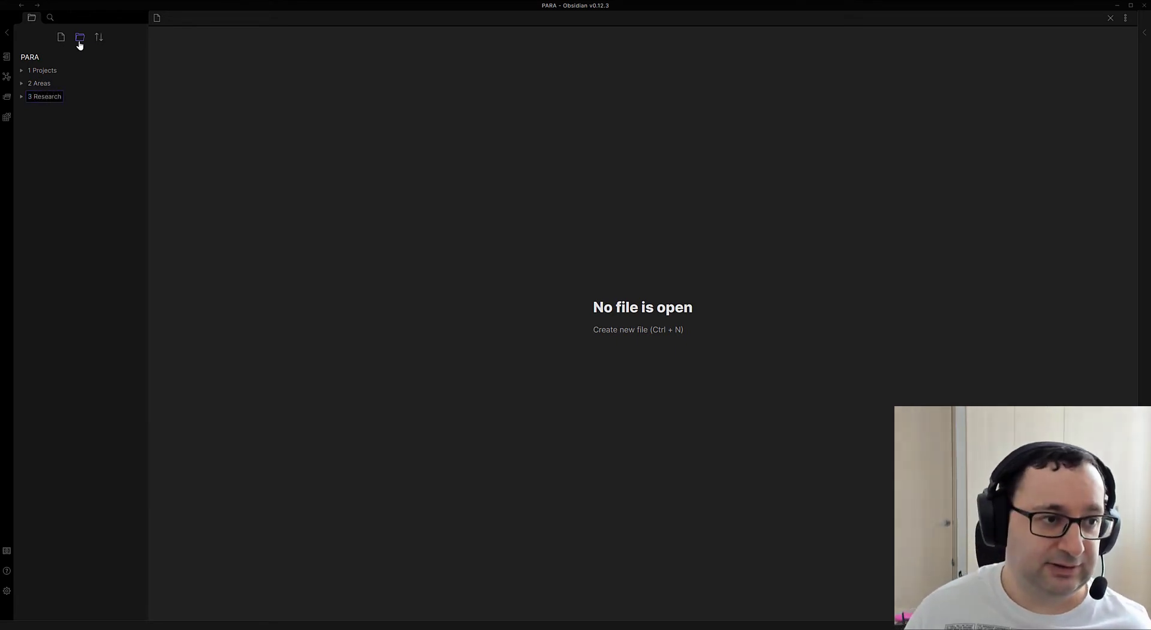
pyautogui.press('Return')
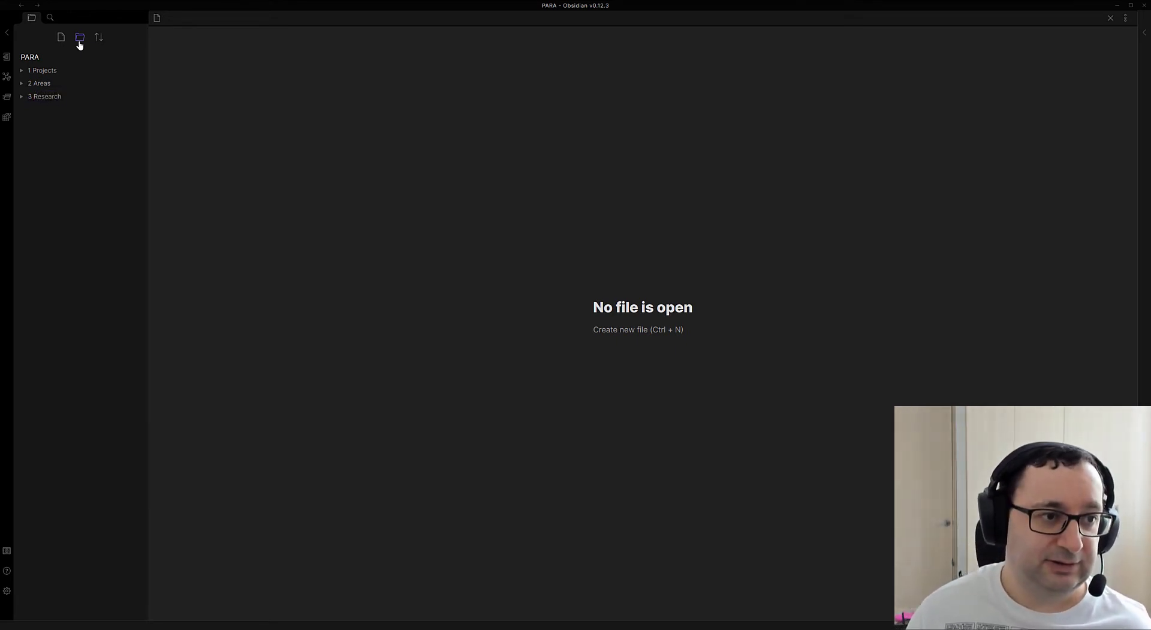
pyautogui.click(80, 37)
pyautogui.write('4 V')
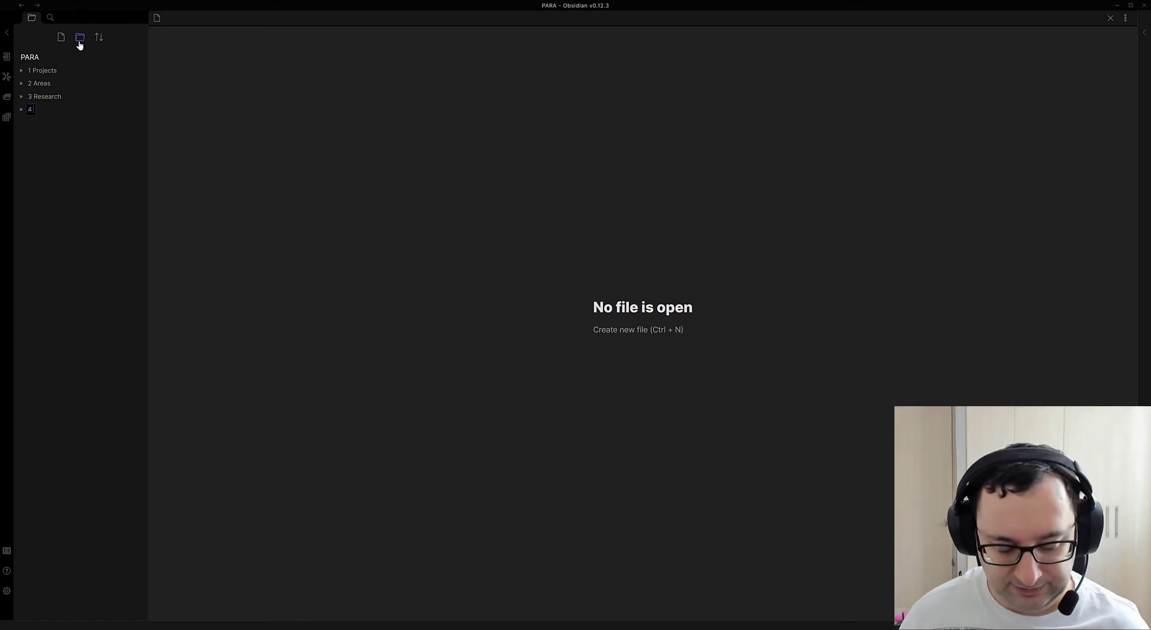
pyautogui.press('BackSpace')
pyautogui.press('BackSpace')
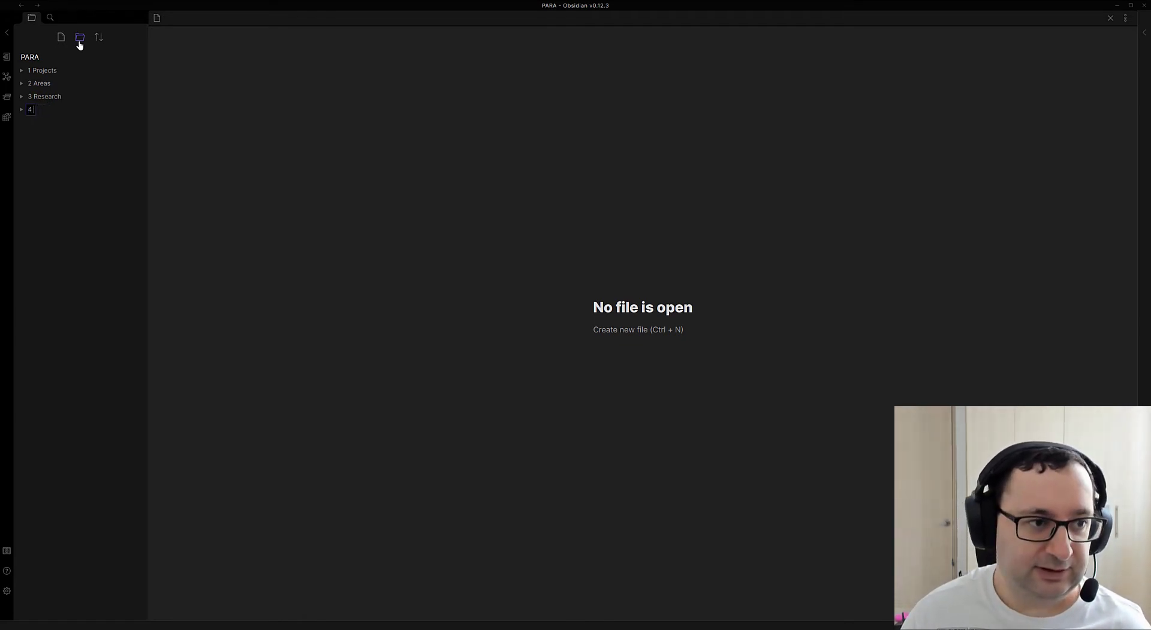
pyautogui.write('Archive')
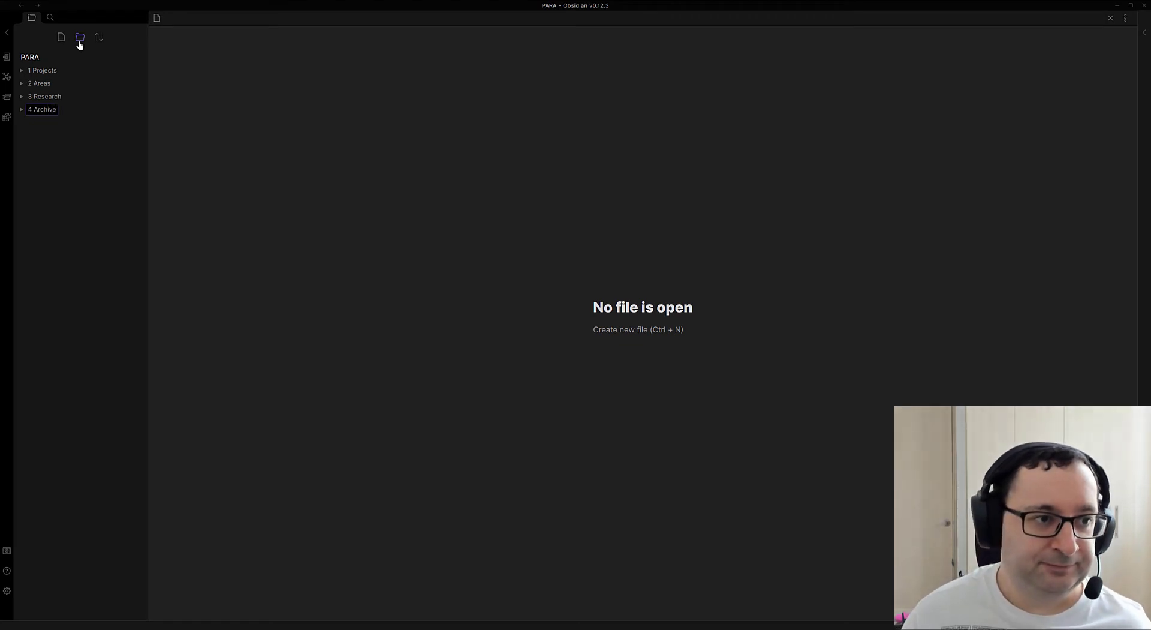
pyautogui.press('Return')
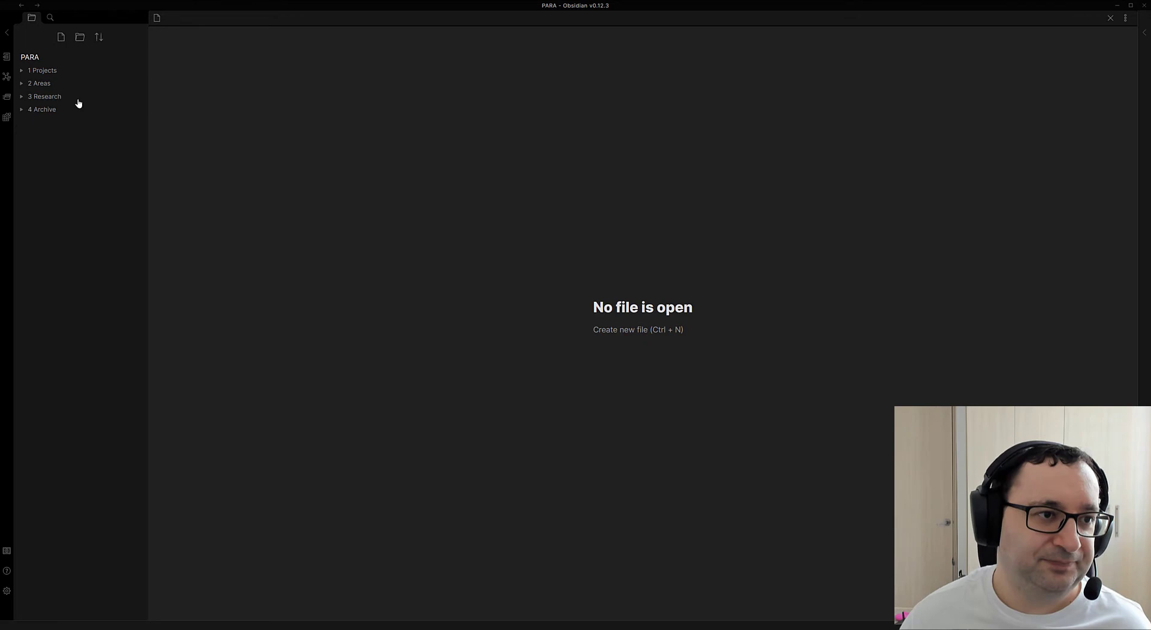
# Step: Review the available sort orders for the vault's file list without changing the current one
pyautogui.click(99, 38)
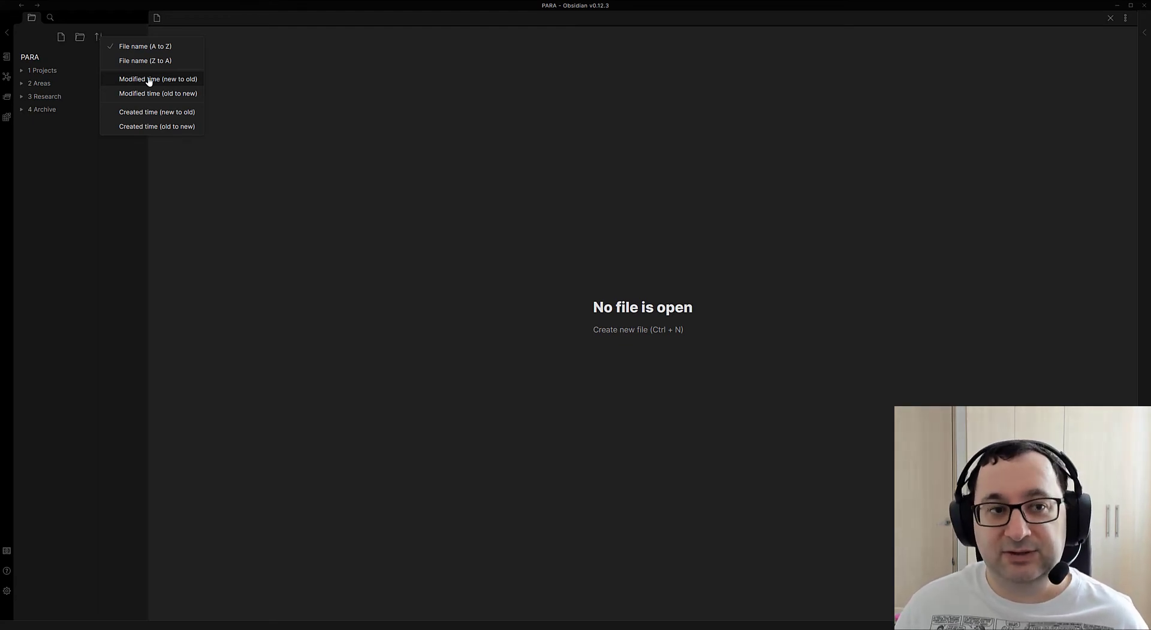
pyautogui.click(79, 195)
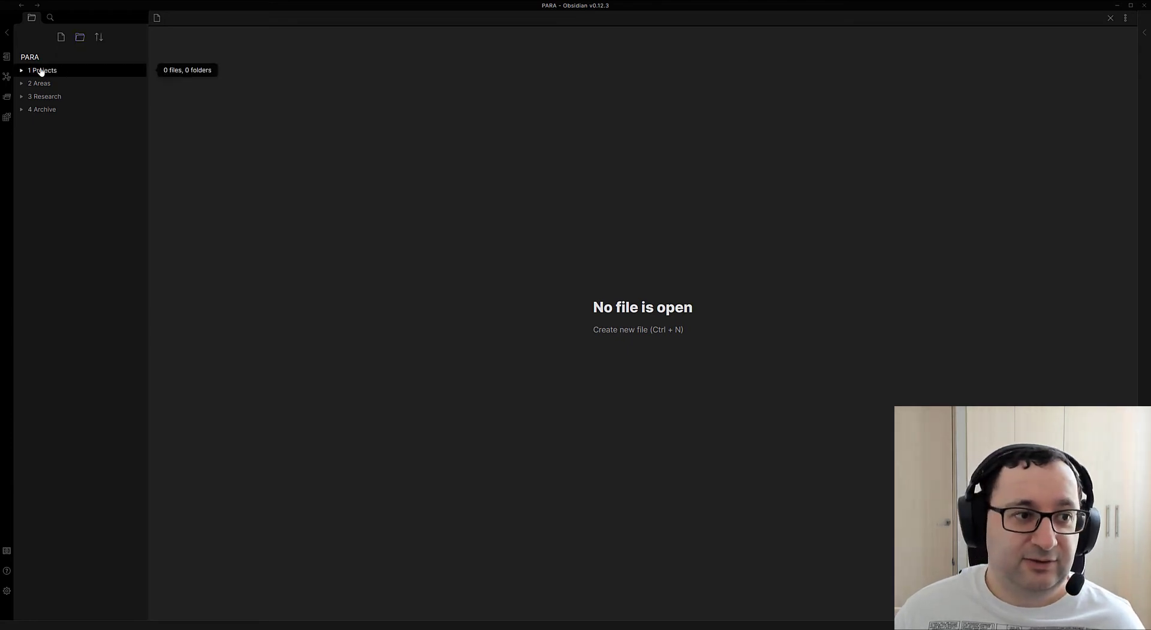
# Step: Create two folders at the vault root named "Project A" and "Project B"
pyautogui.click(80, 39)
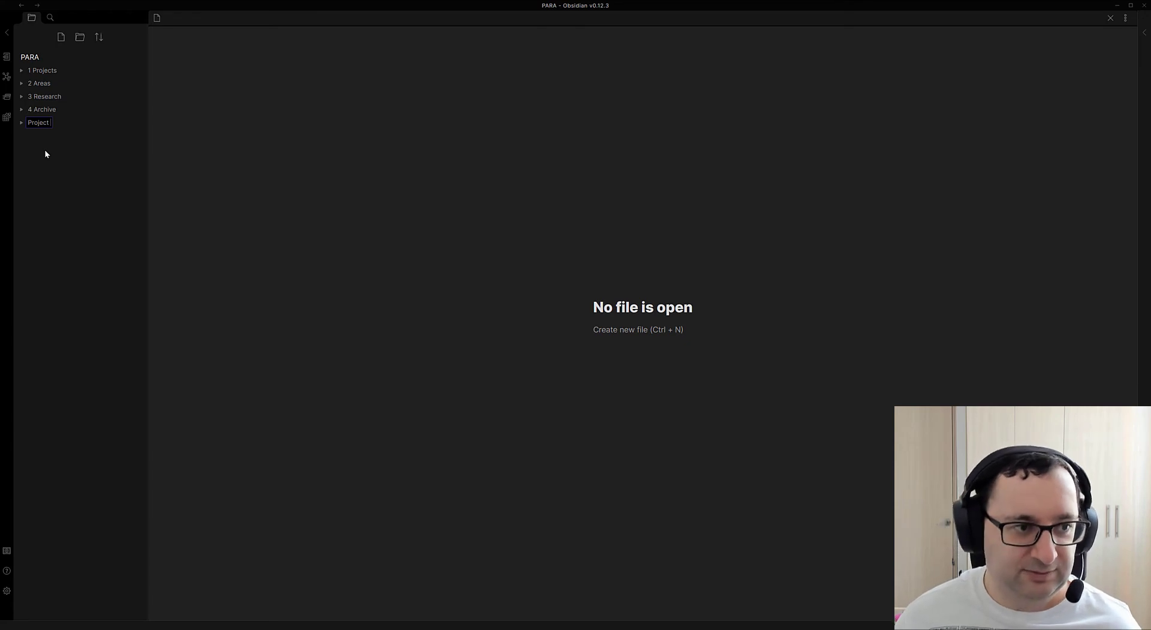
pyautogui.click(80, 37)
pyautogui.write('Project B')
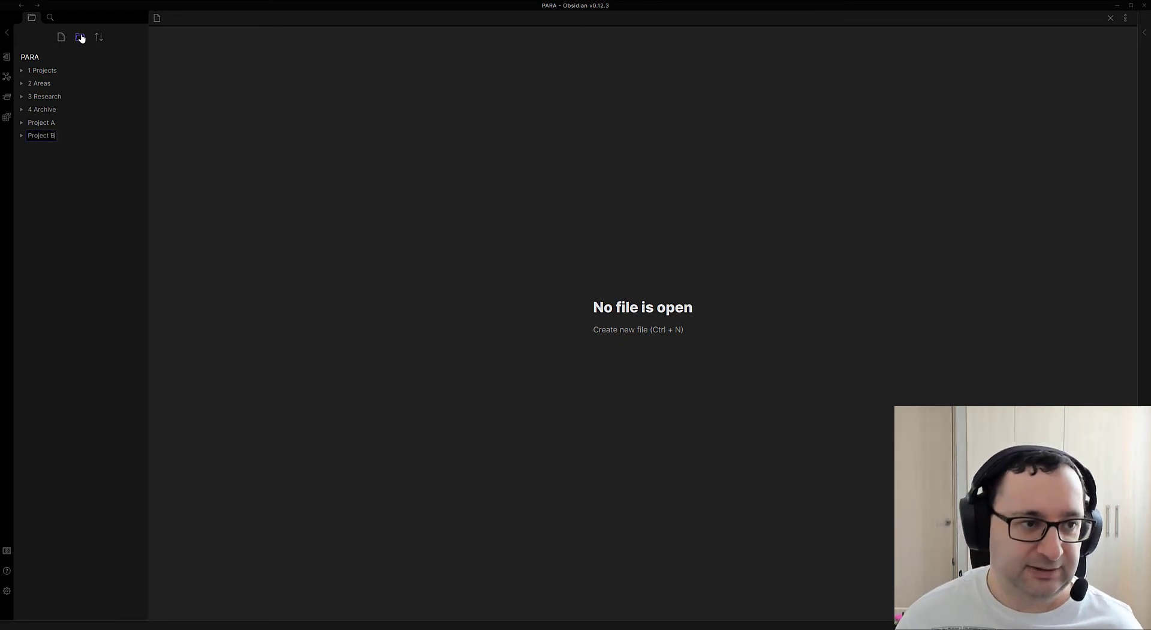
pyautogui.press('Return')
# Step: Create two more folders at the vault root named "Area A" and "Area B"
pyautogui.click(79, 37)
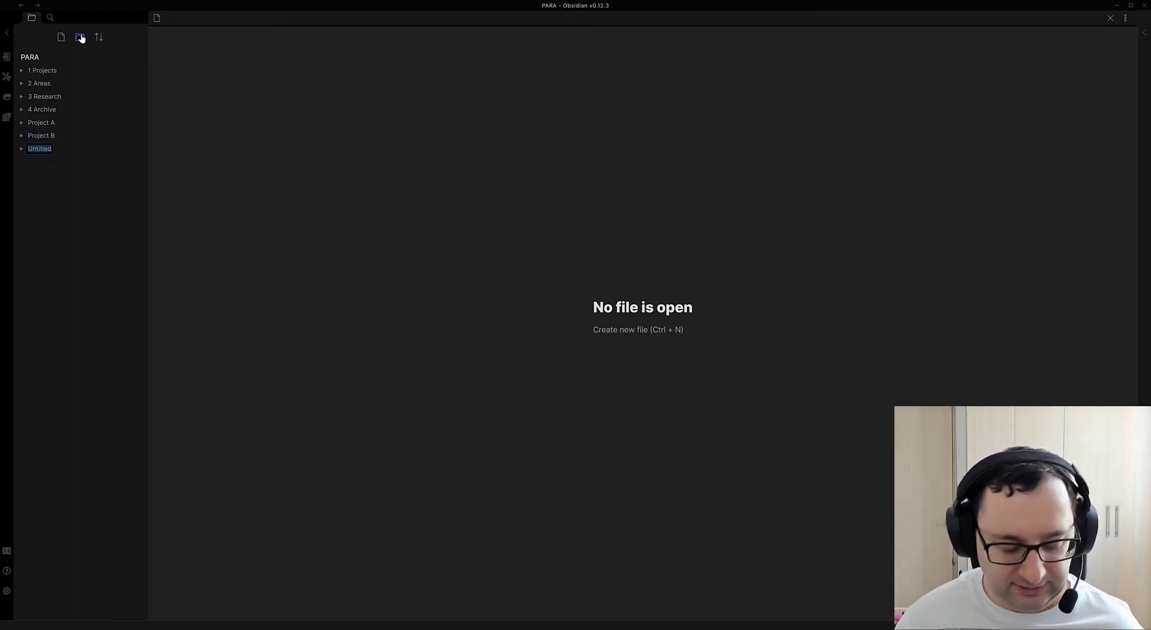
pyautogui.write('Area A')
pyautogui.press('Return')
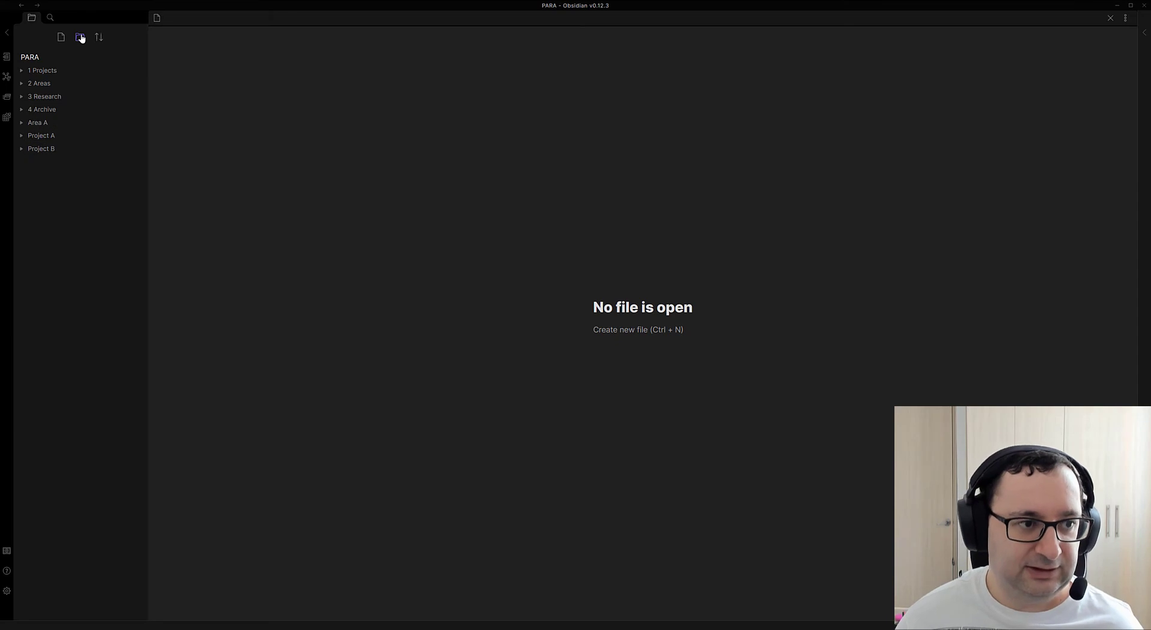
pyautogui.click(80, 37)
pyautogui.write('A')
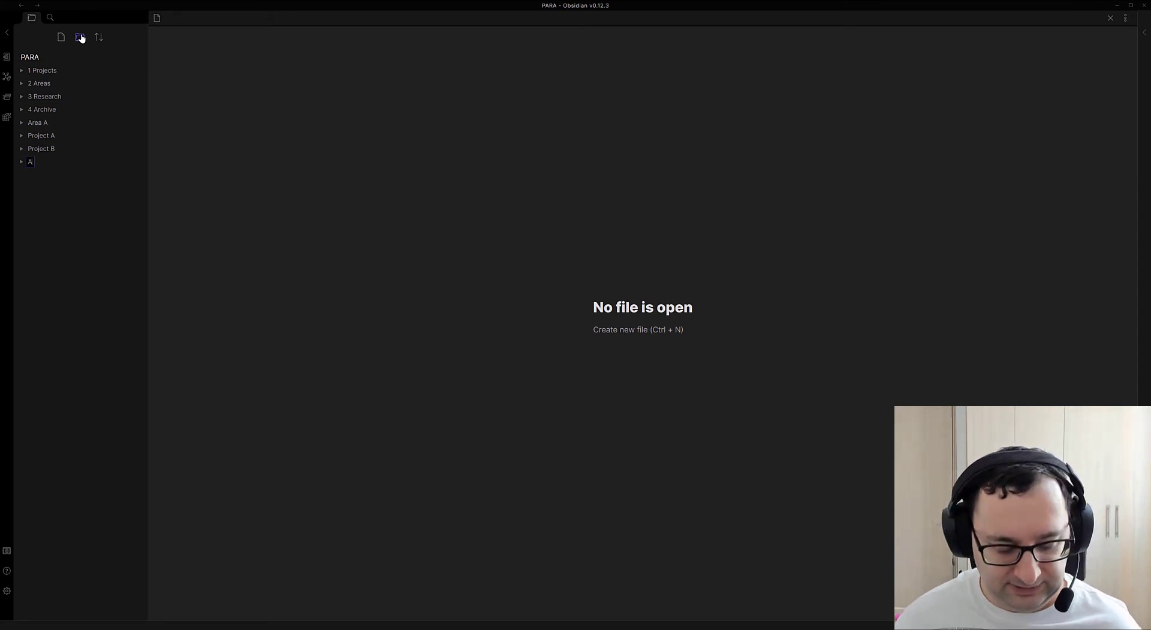
pyautogui.write('rea B')
pyautogui.press('Return')
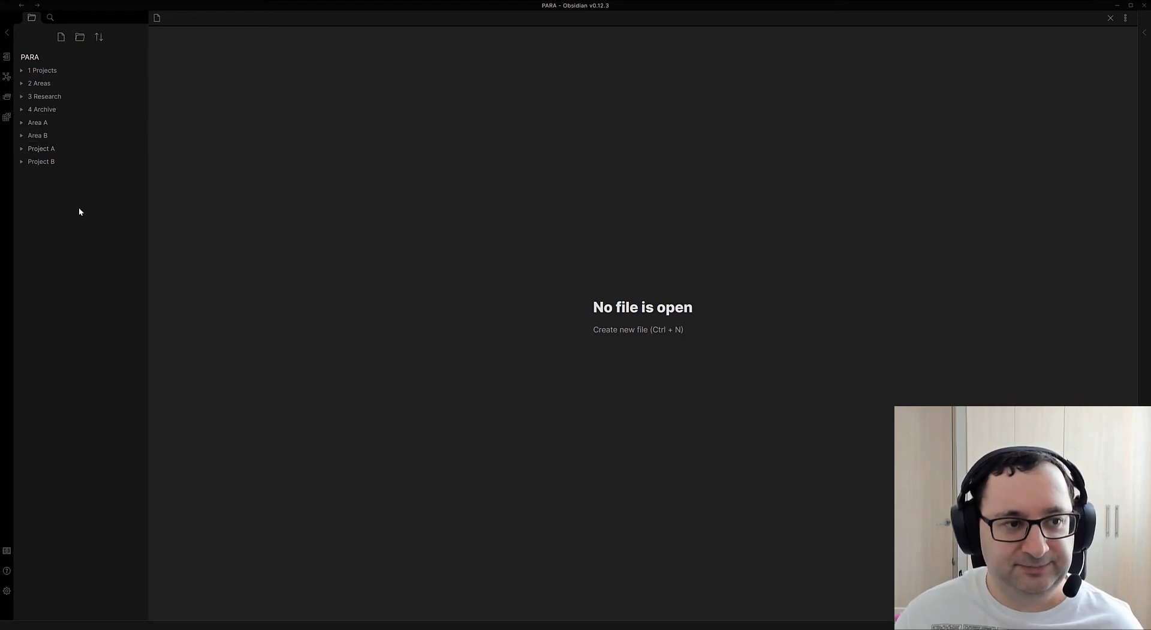
# Step: Move the Project A and Project B folders into 1 Projects, and the Area A and Area B folders into 2 Areas
pyautogui.moveTo(35, 149); pyautogui.dragTo(39, 77)
pyautogui.moveTo(36, 148); pyautogui.dragTo(37, 72)
pyautogui.click(36, 124)
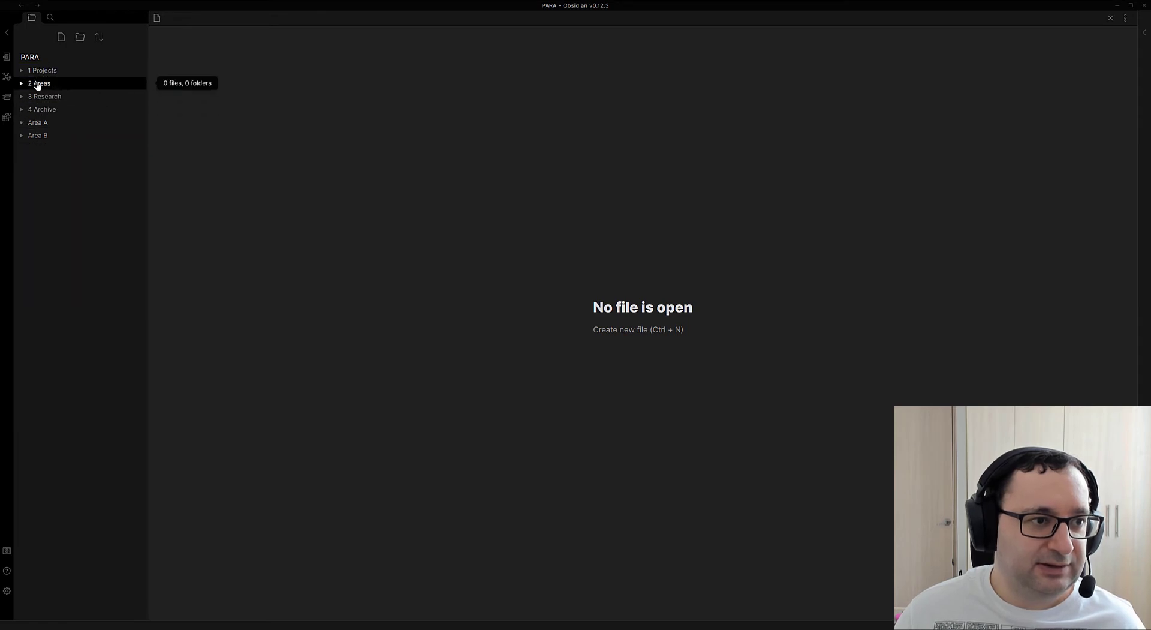
pyautogui.moveTo(41, 127); pyautogui.dragTo(39, 84)
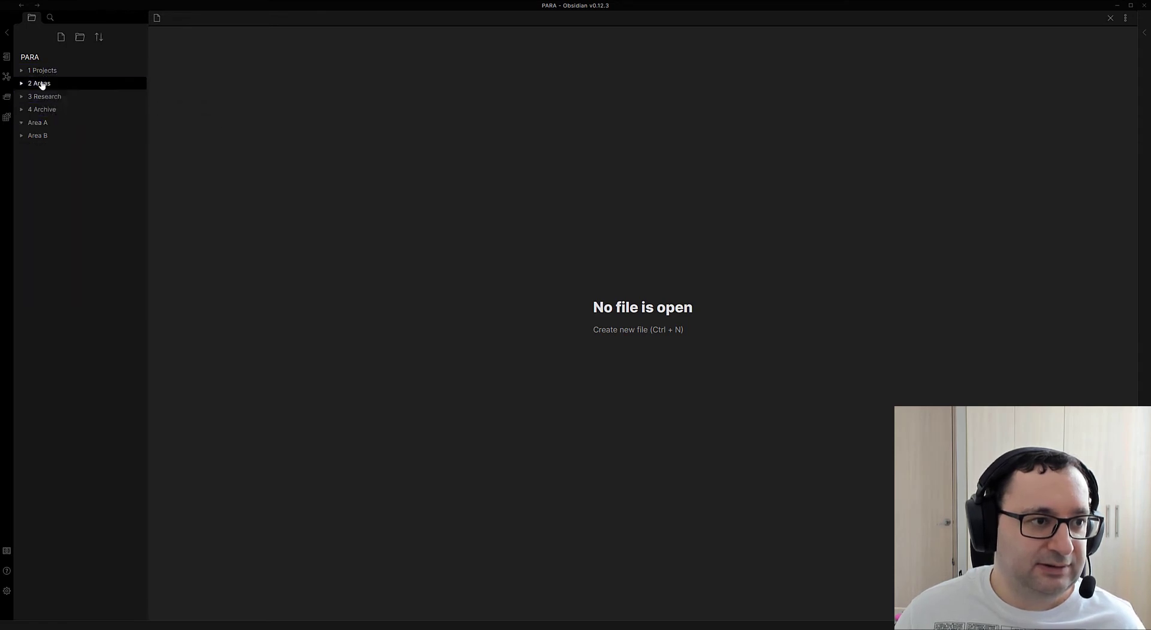
pyautogui.moveTo(39, 124); pyautogui.dragTo(33, 82)
# Step: Create a note named "Project A", move it into the Project A folder under 1 Projects, and open it
pyautogui.click(23, 72)
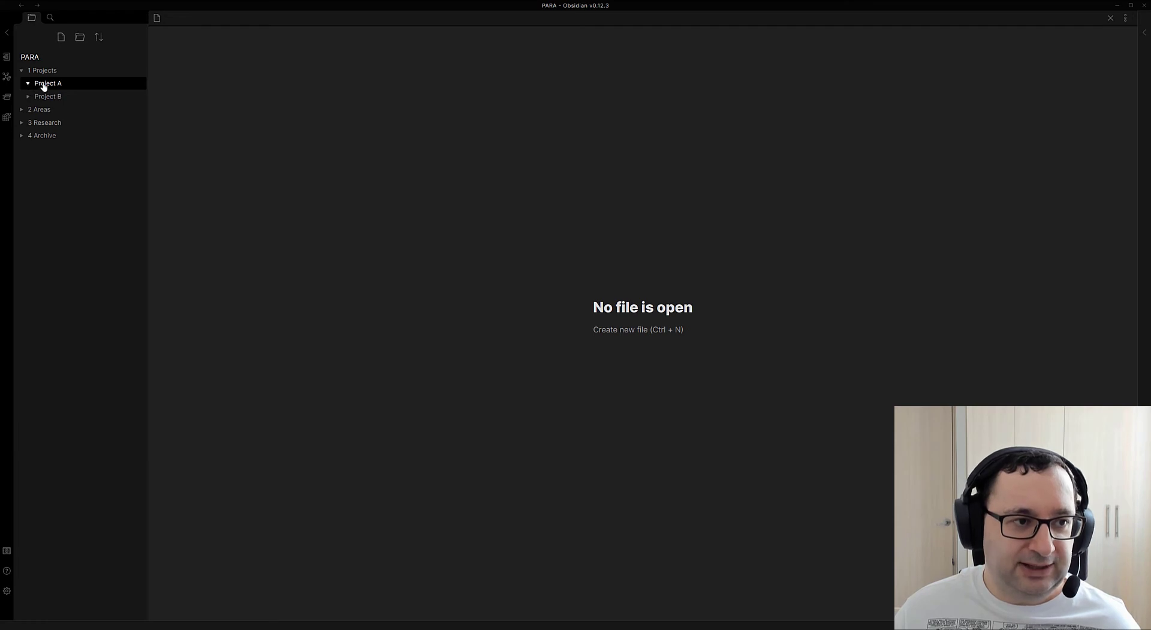
pyautogui.click(62, 38)
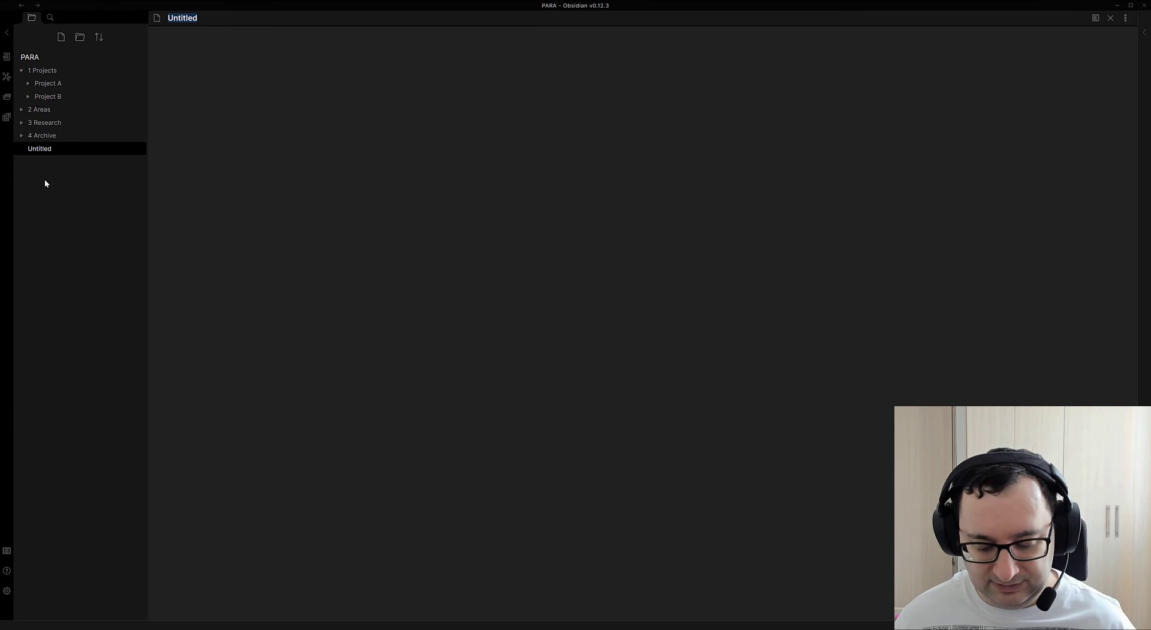
pyautogui.write('P')
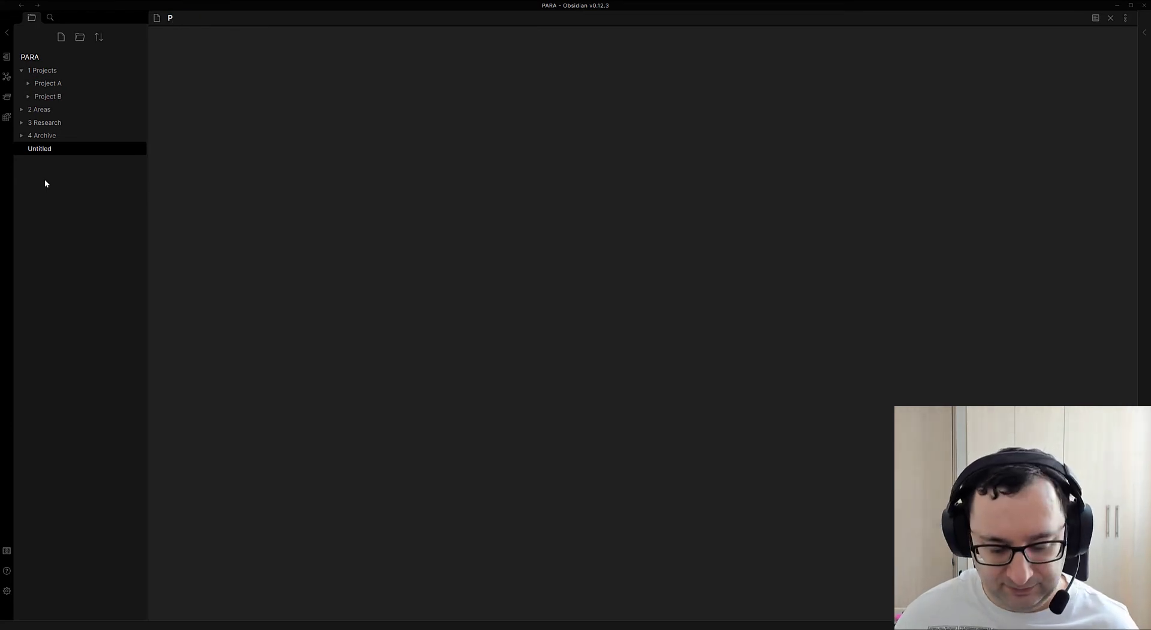
pyautogui.write('roject A')
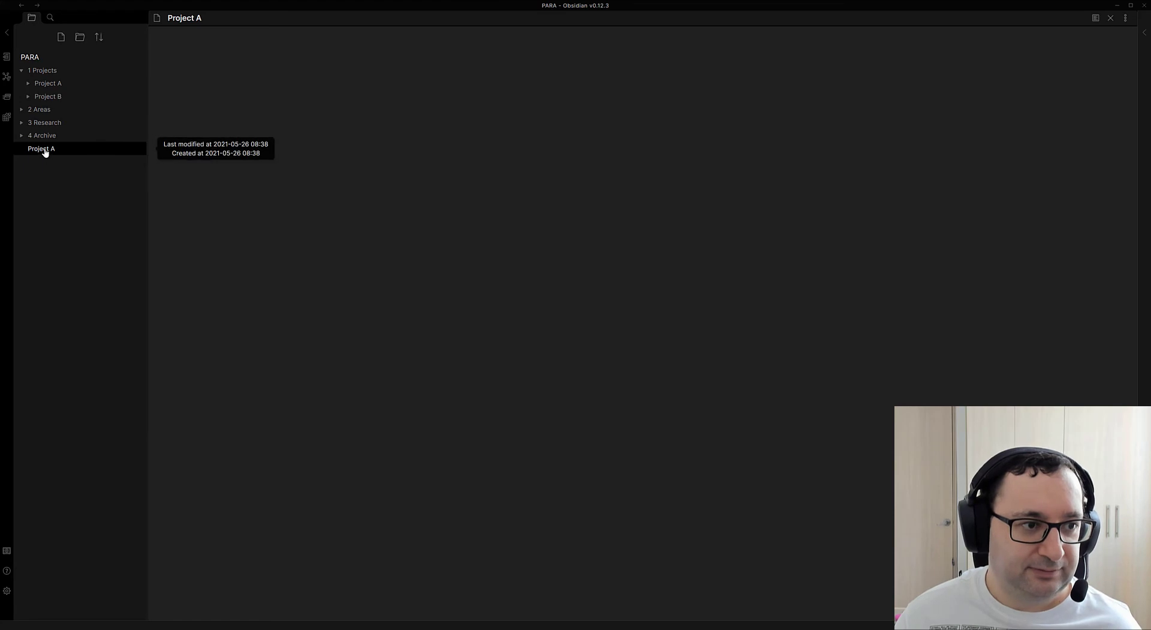
pyautogui.moveTo(44, 151); pyautogui.dragTo(45, 83)
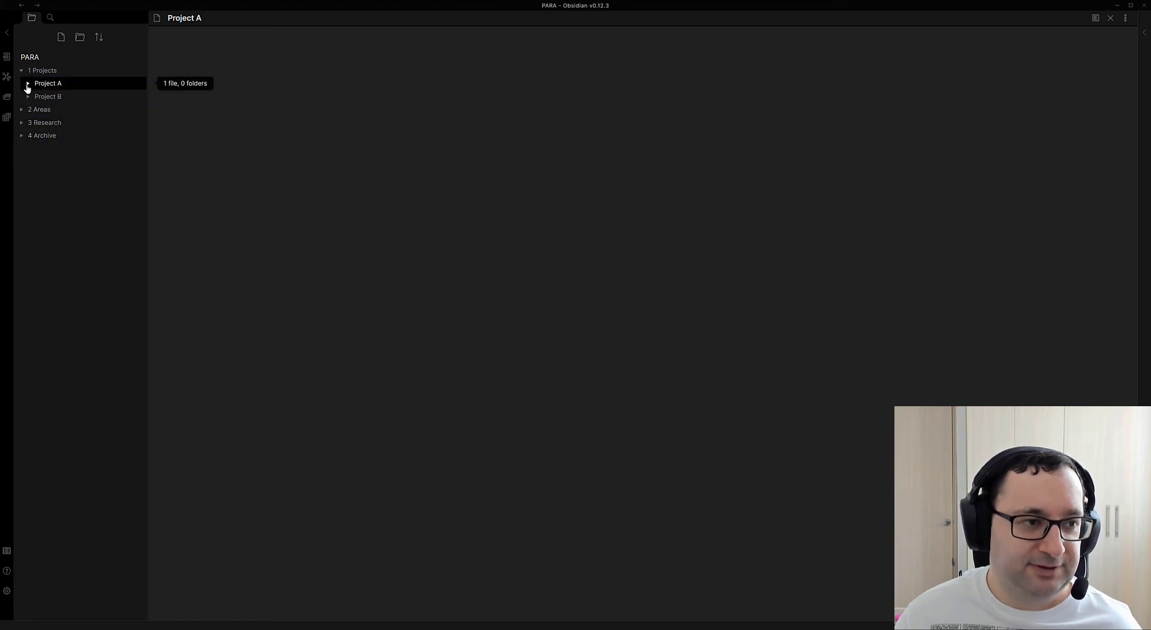
pyautogui.click(27, 85)
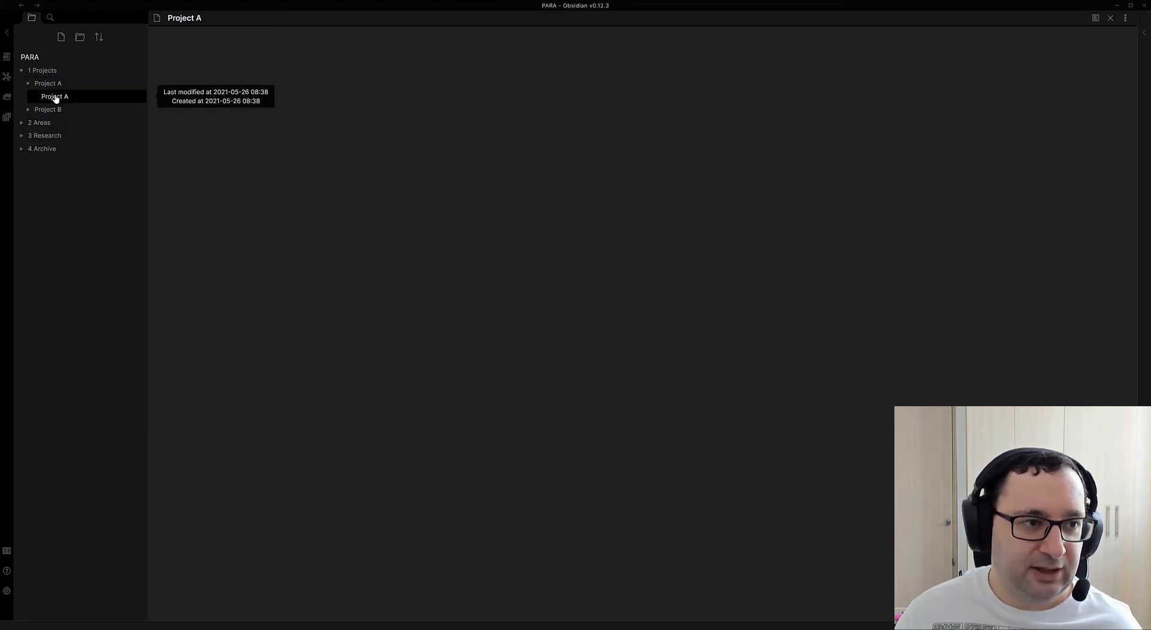
pyautogui.click(55, 98)
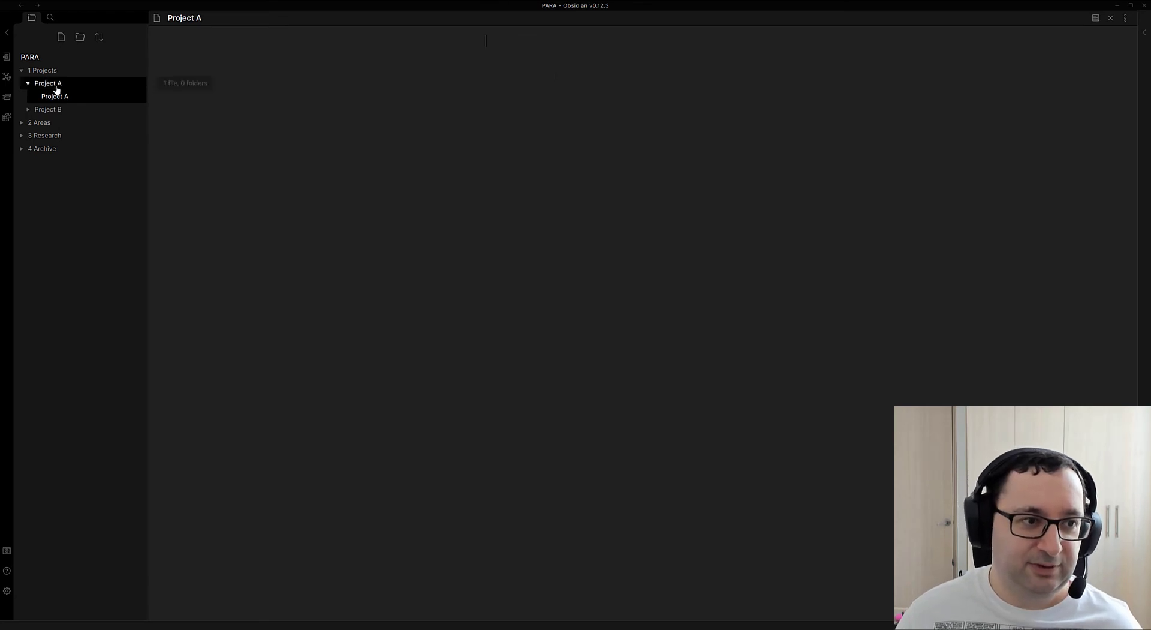
pyautogui.moveTo(54, 102)
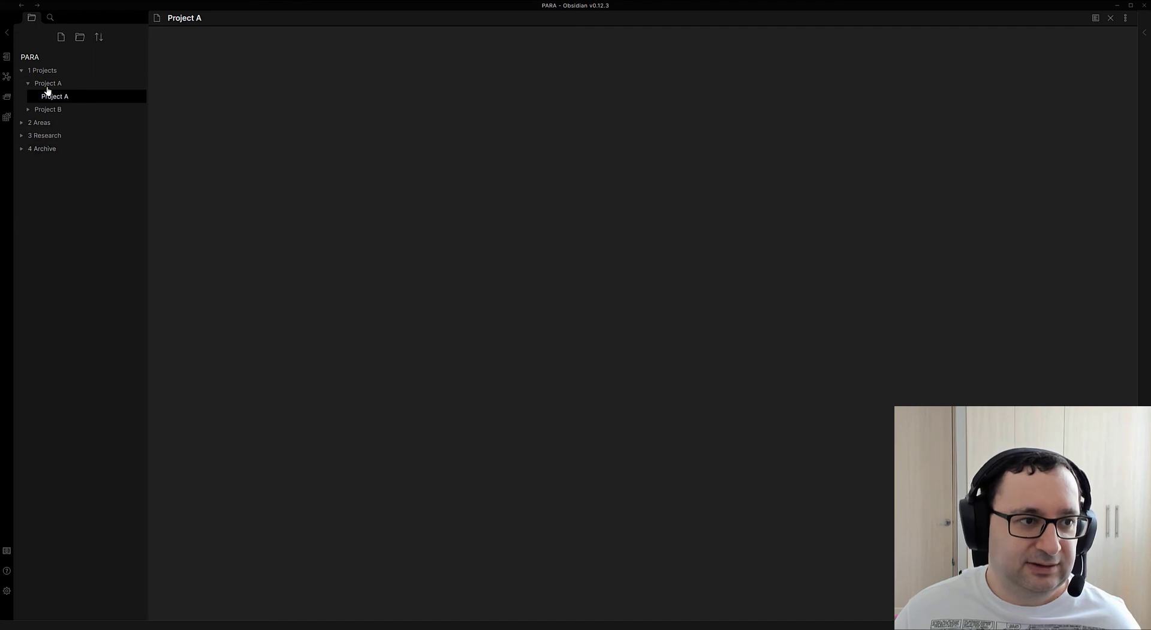
# Step: Show the Project A folder in the system file explorer and go to the PARA vault folder on the Desktop
pyautogui.rightClick(47, 84)
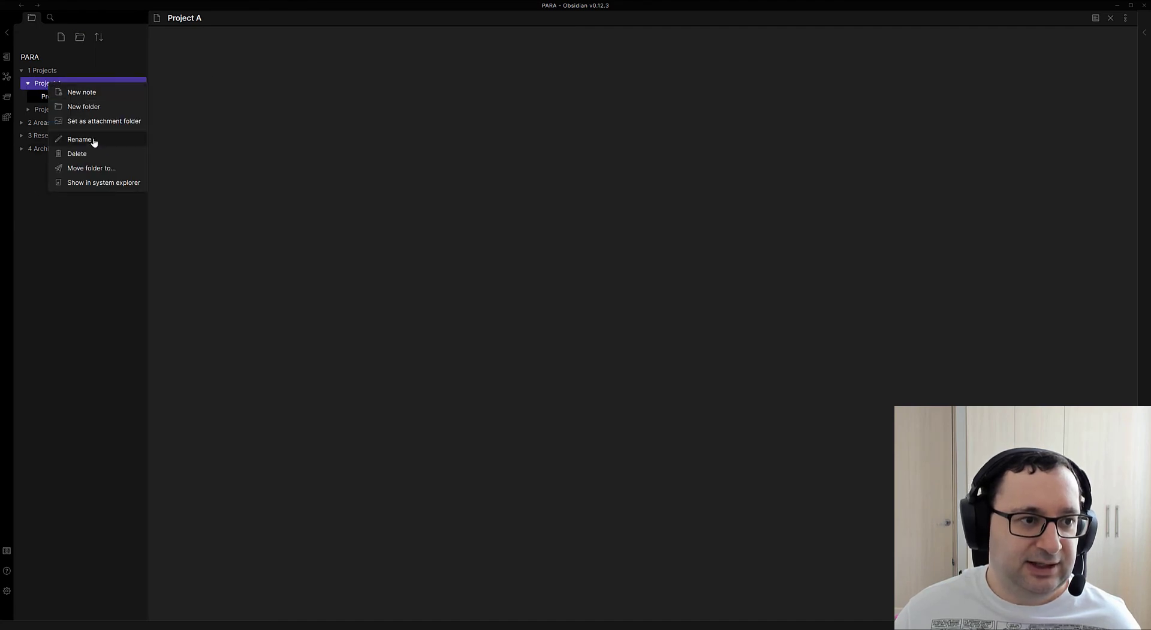
pyautogui.click(592, 294)
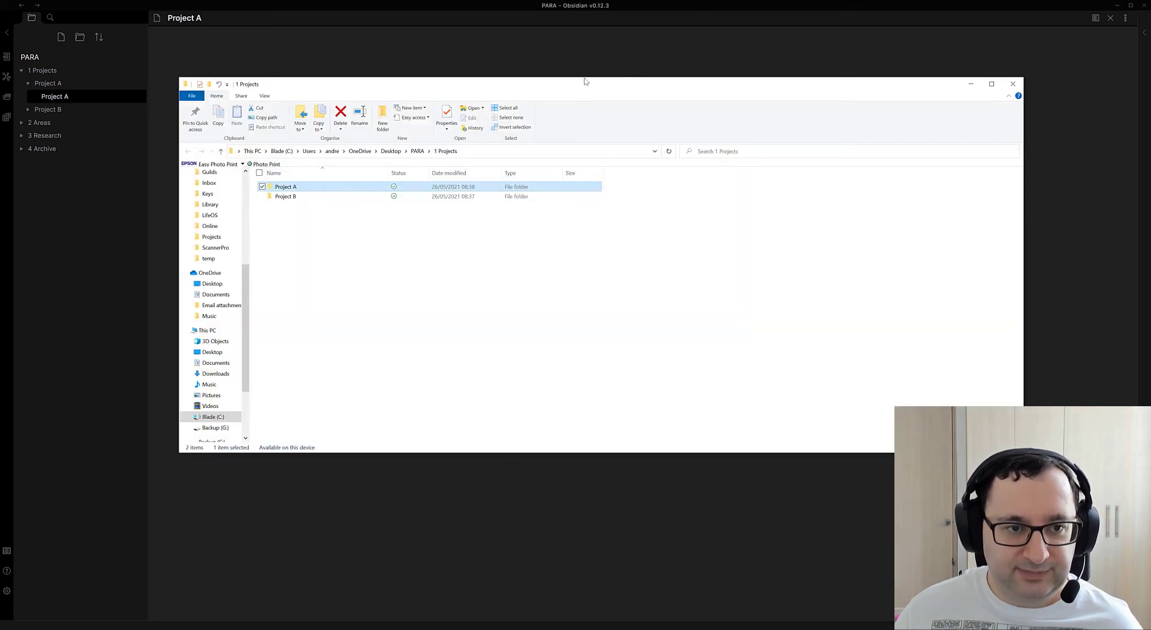
pyautogui.doubleClick(493, 84)
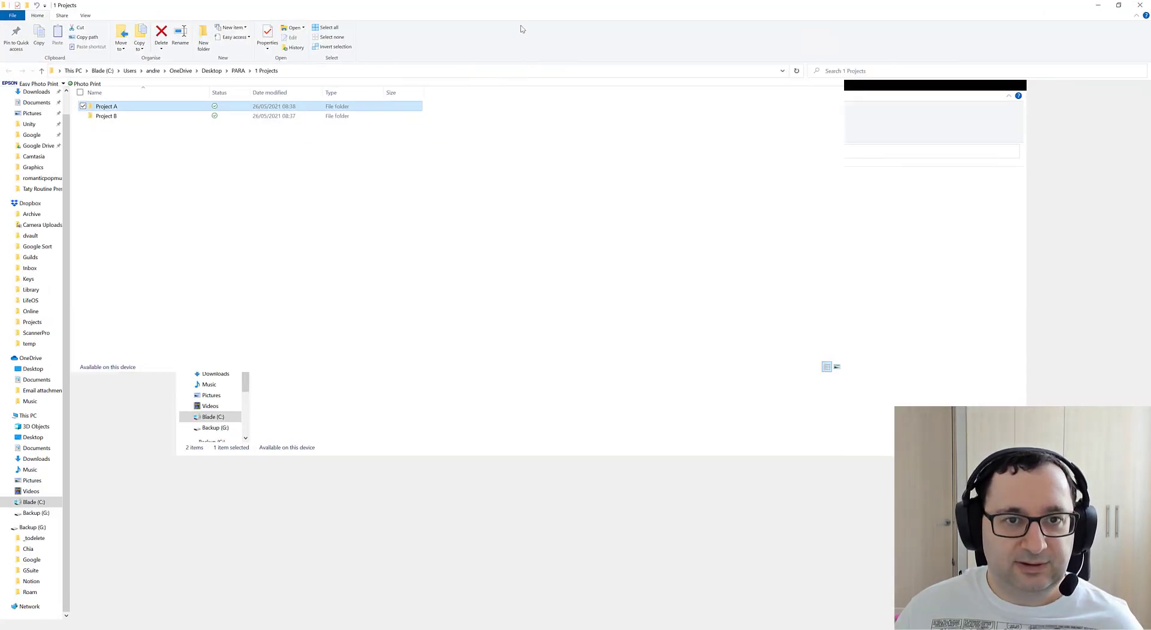
pyautogui.doubleClick(539, 7)
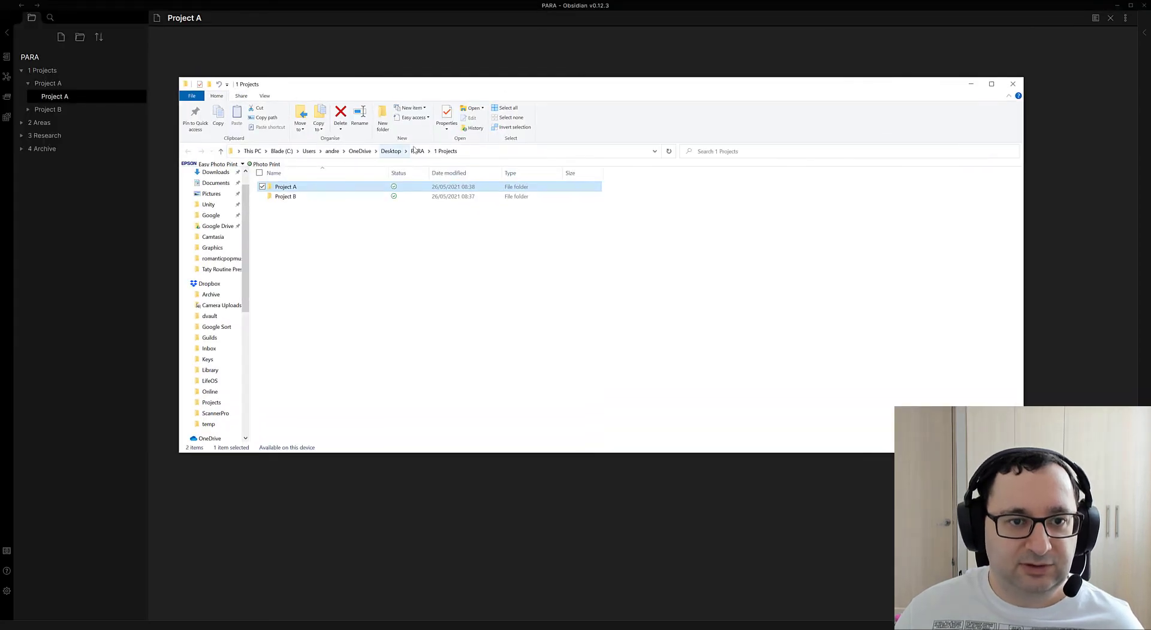
pyautogui.click(393, 152)
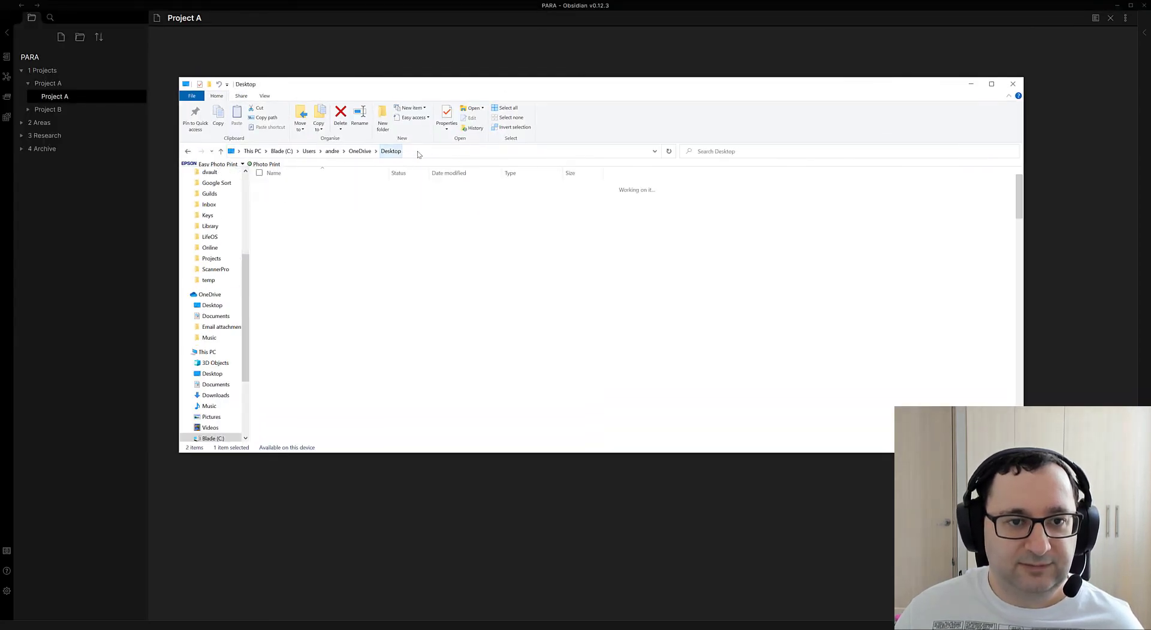
pyautogui.doubleClick(289, 258)
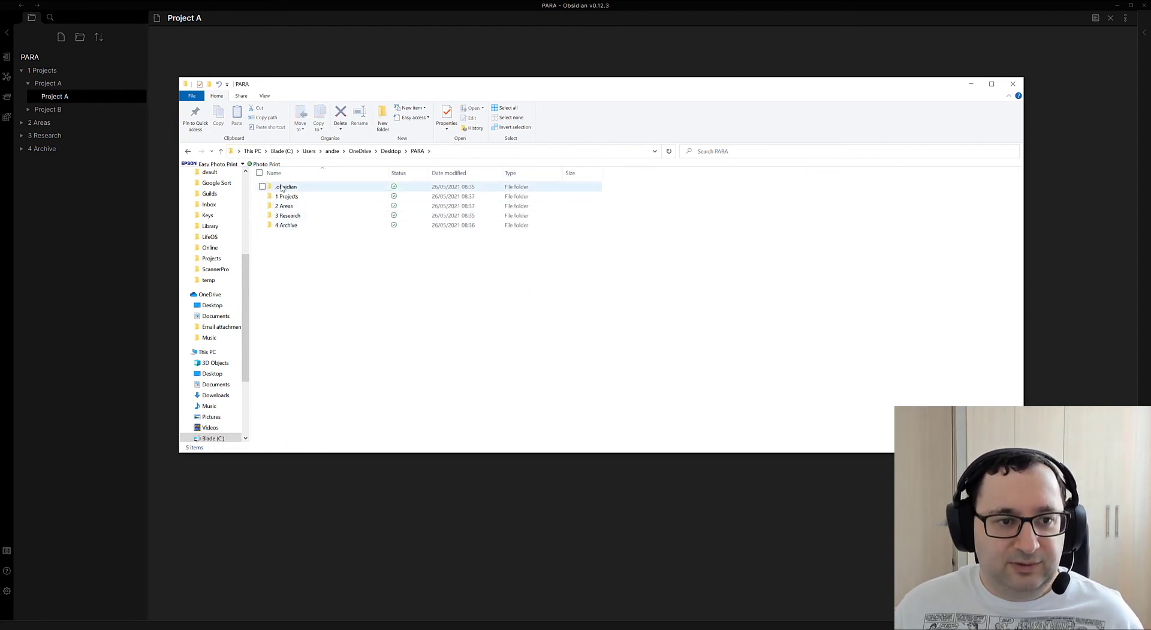
# Step: Examine the vault's folders on disk down through 1 Projects and Project A, and return to Obsidian
pyautogui.moveTo(283, 189)
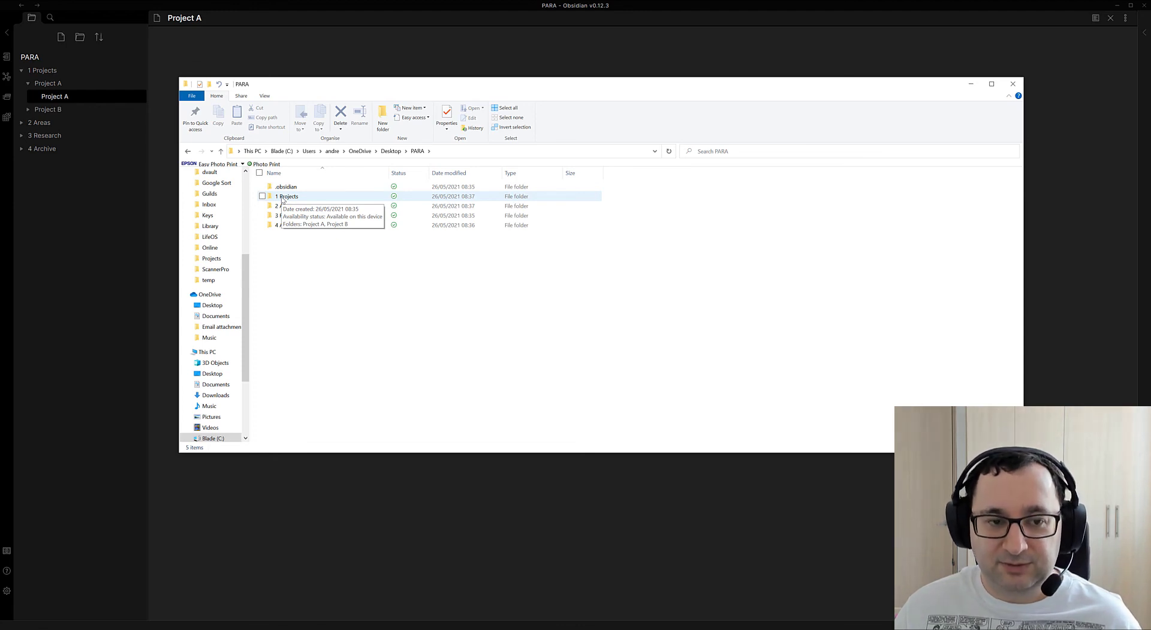
pyautogui.click(283, 198)
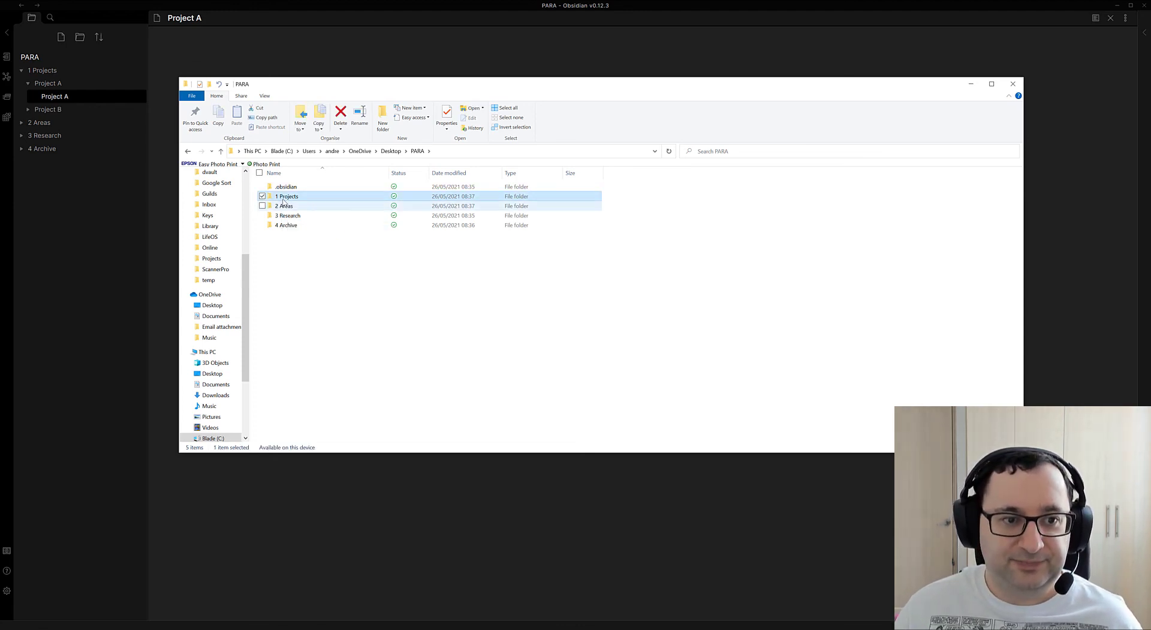
pyautogui.doubleClick(284, 197)
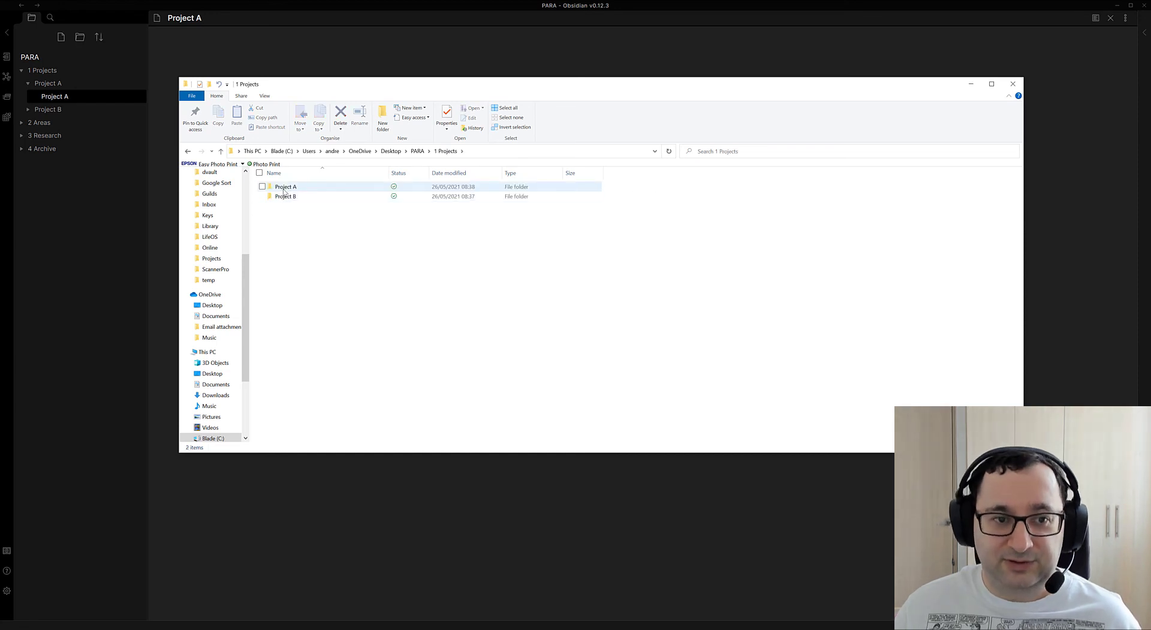
pyautogui.doubleClick(284, 189)
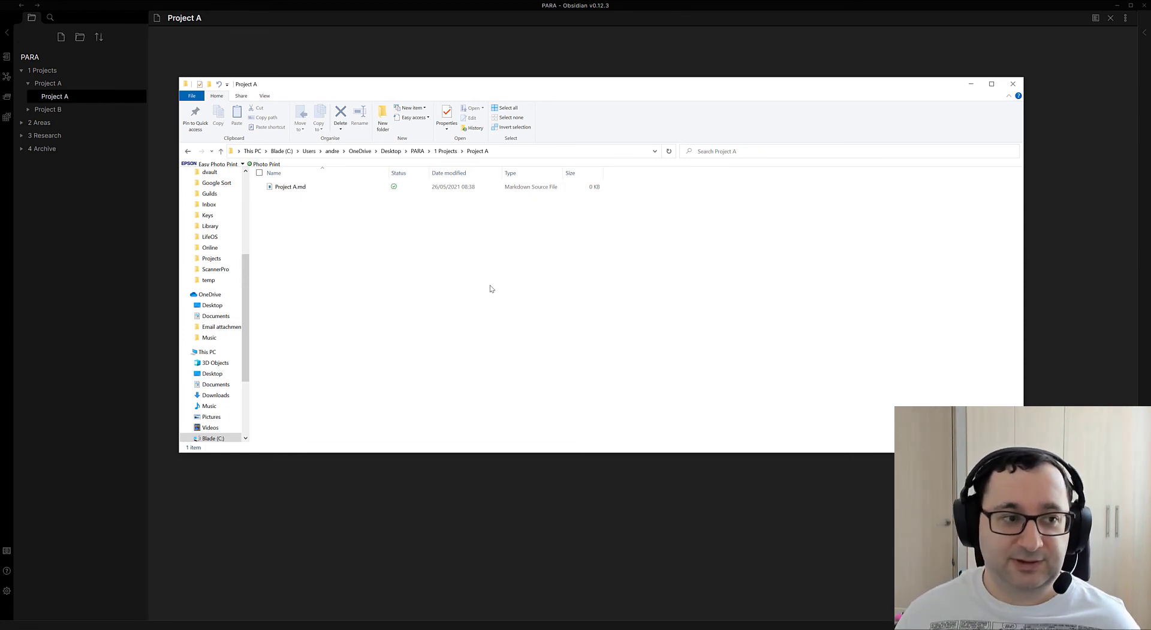
pyautogui.click(439, 553)
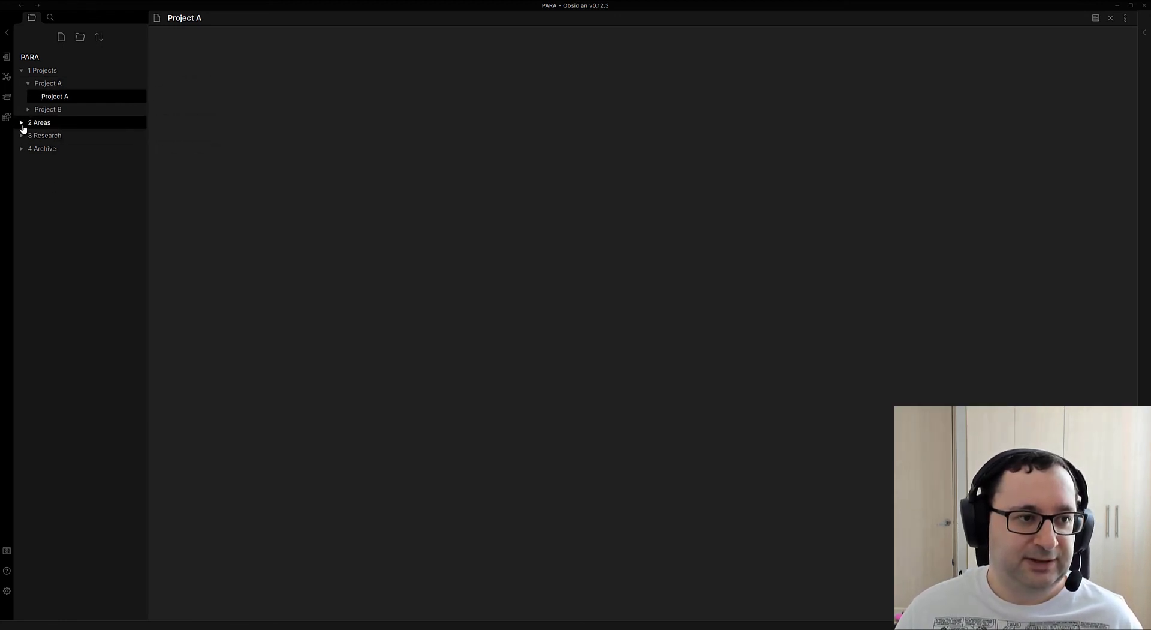
# Step: Expand the 2 Areas folder and its Area A subfolder in the vault's file list
pyautogui.click(22, 124)
pyautogui.click(30, 135)
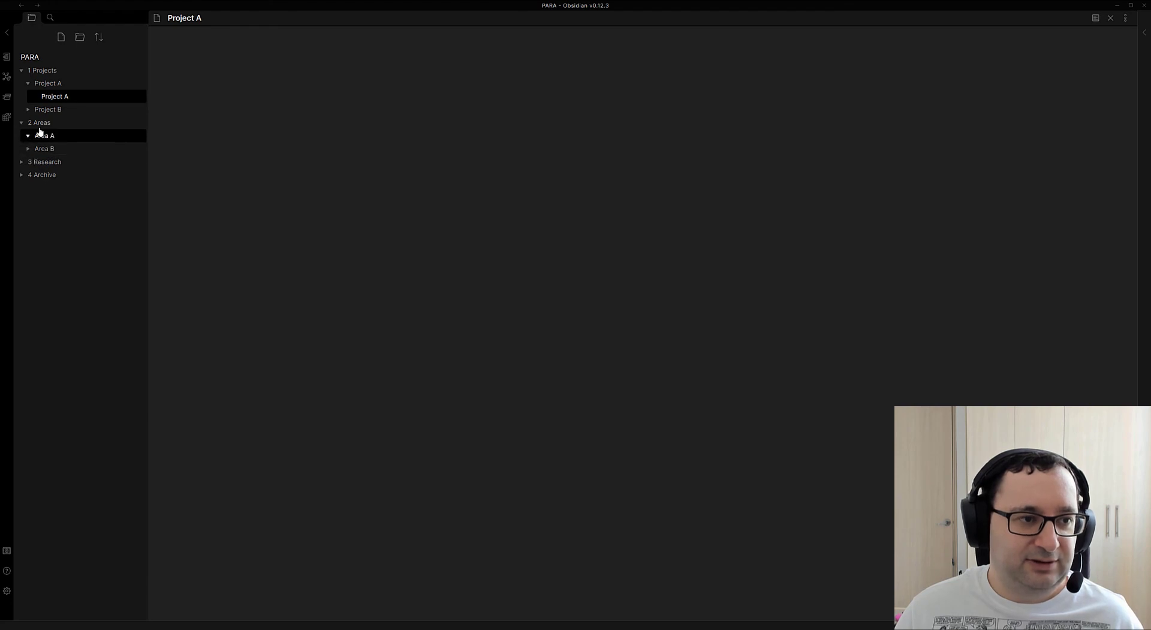